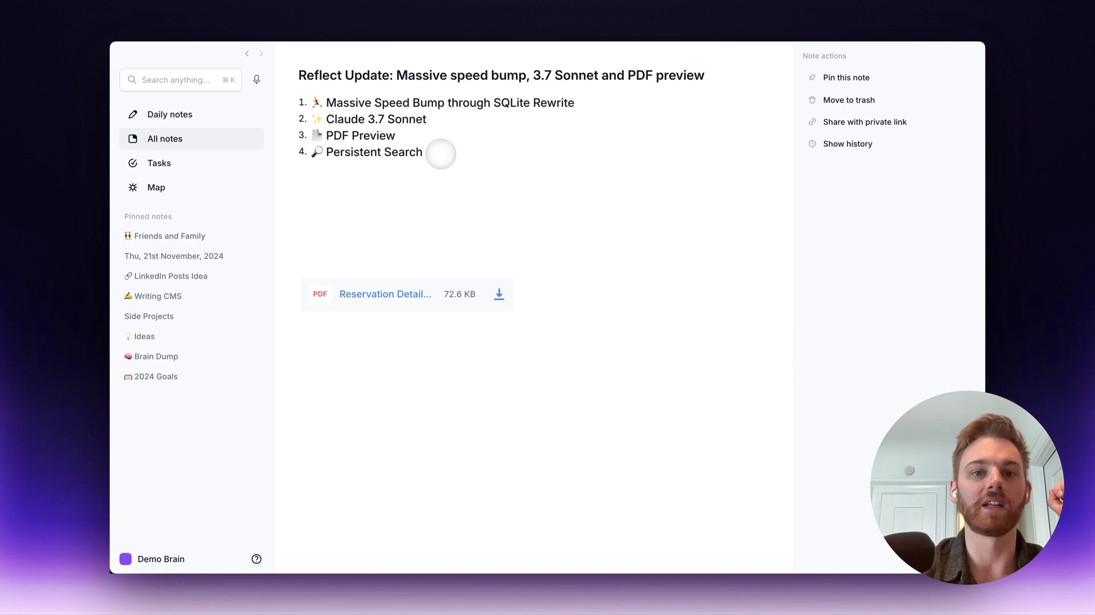
# Step: Highlight the speed bump item in the note, switch to Chrome and read the update post's section on the app re-write in SQLite
pyautogui.tripleClick(454, 104)
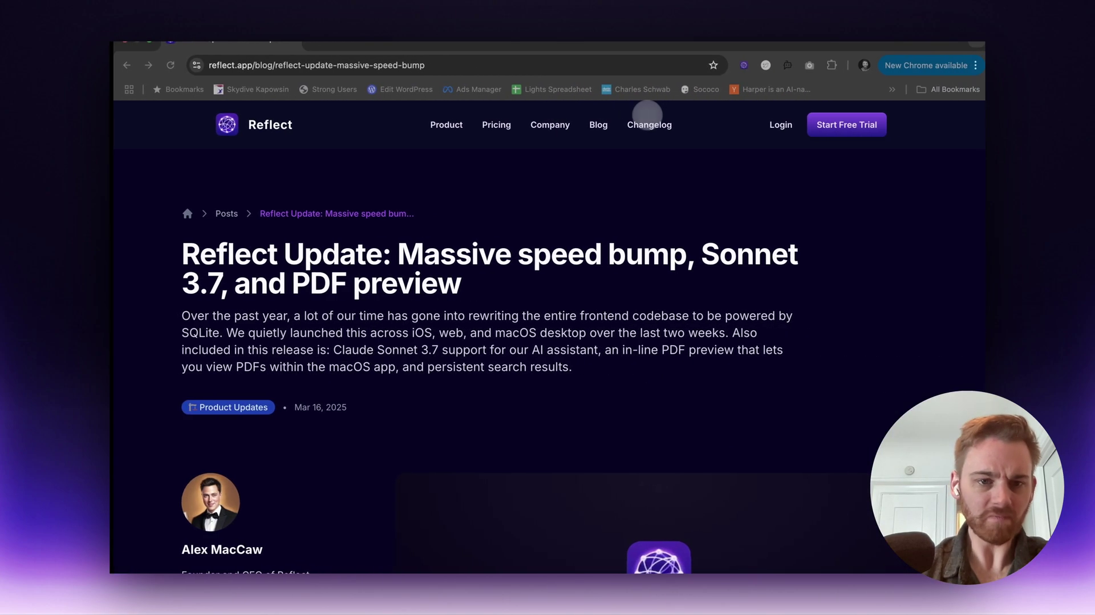
pyautogui.scroll(-10, 502, 382)
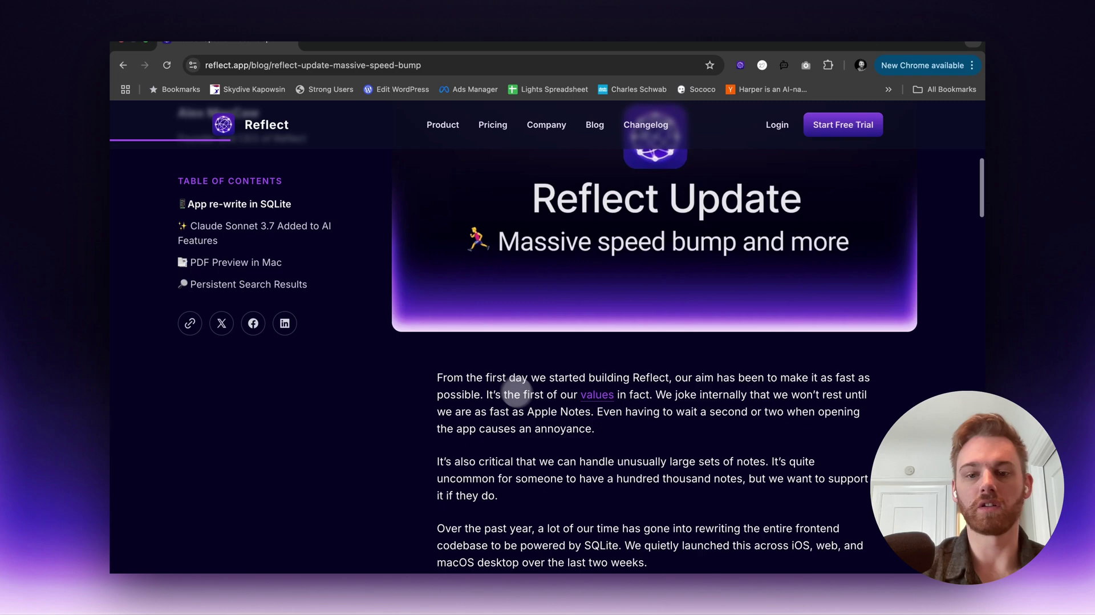
pyautogui.scroll(-5, 530, 400)
pyautogui.scroll(-3, 555, 418)
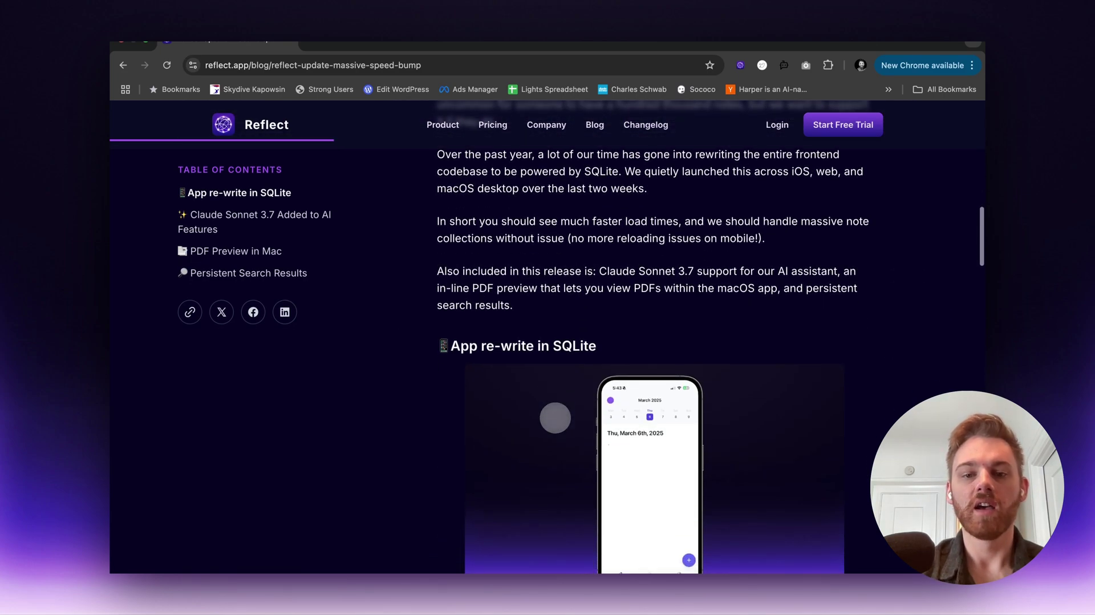
pyautogui.scroll(-5, 555, 418)
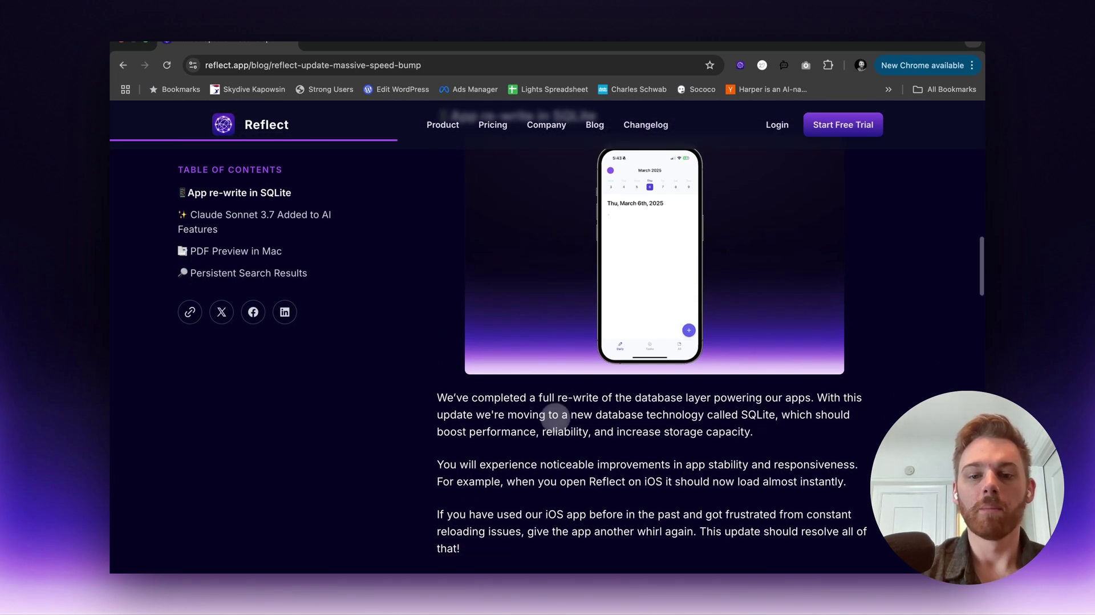
pyautogui.scroll(-3, 555, 418)
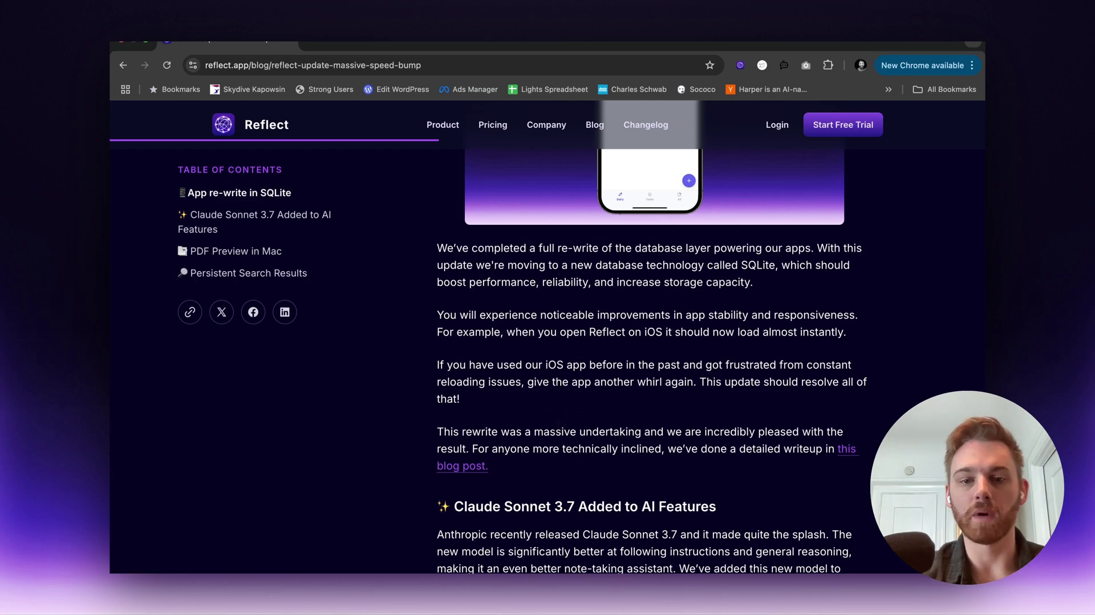
pyautogui.scroll(-2, 555, 424)
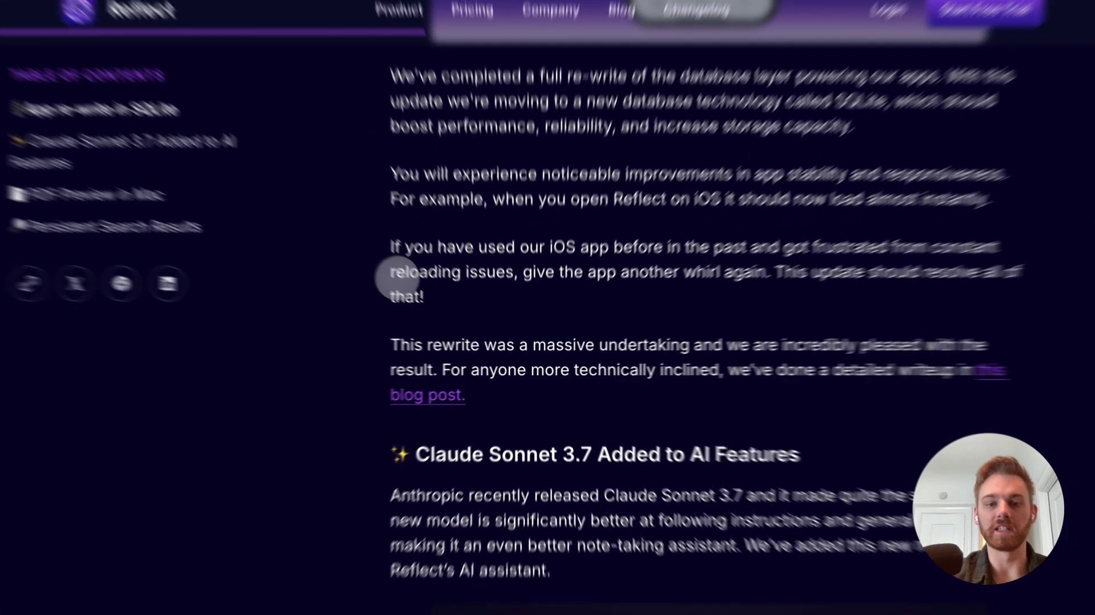
# Step: Highlight the words "reloading issues" in the iOS app paragraph of the post, and clear the highlight
pyautogui.moveTo(437, 305); pyautogui.dragTo(495, 304)
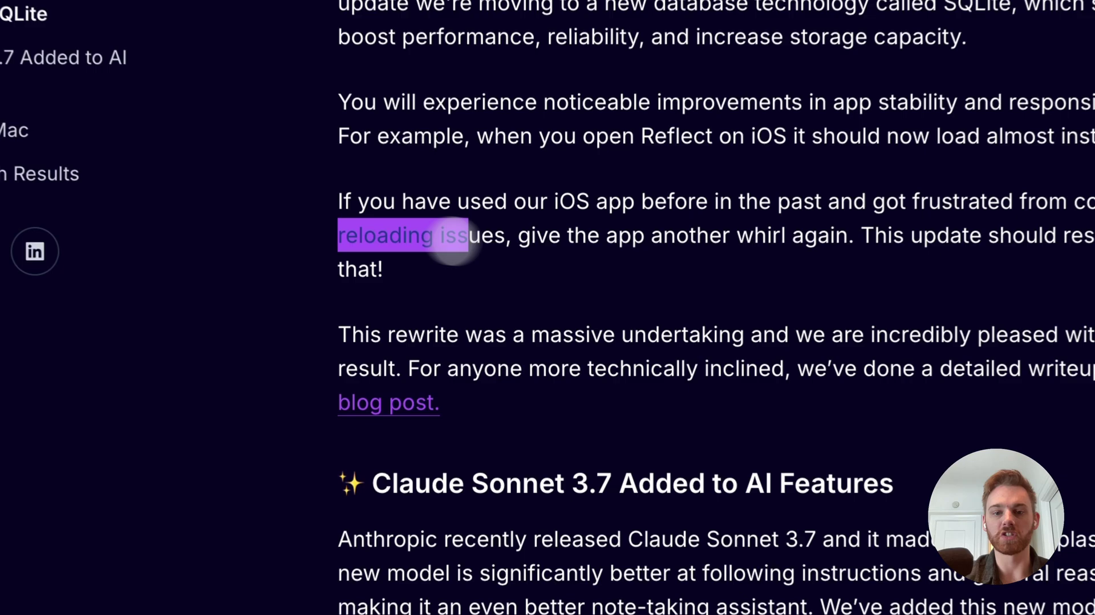
pyautogui.moveTo(453, 248); pyautogui.dragTo(506, 237)
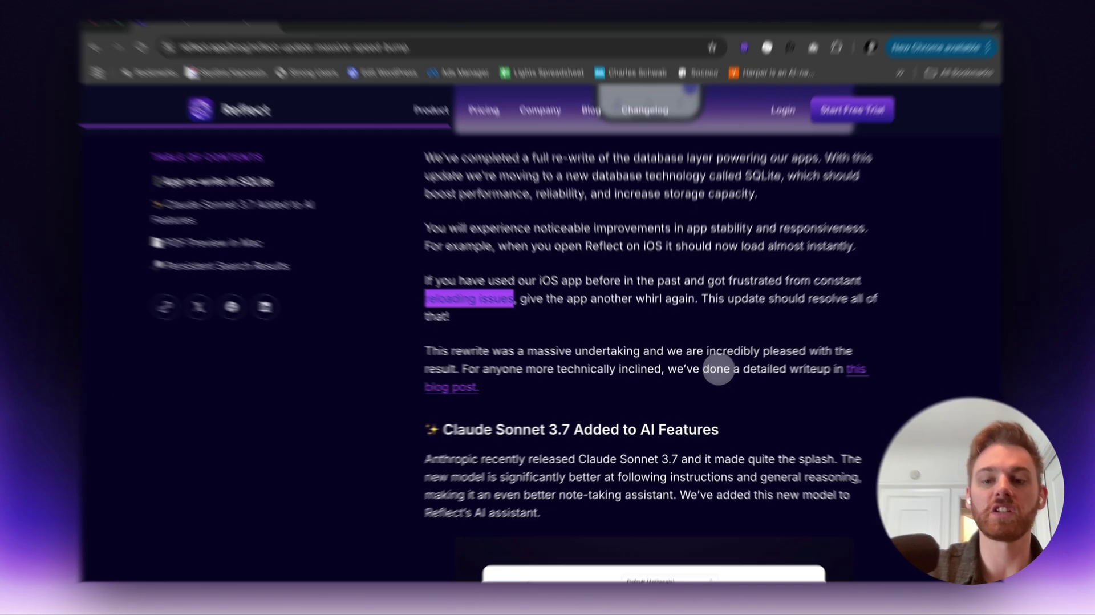
pyautogui.click(720, 358)
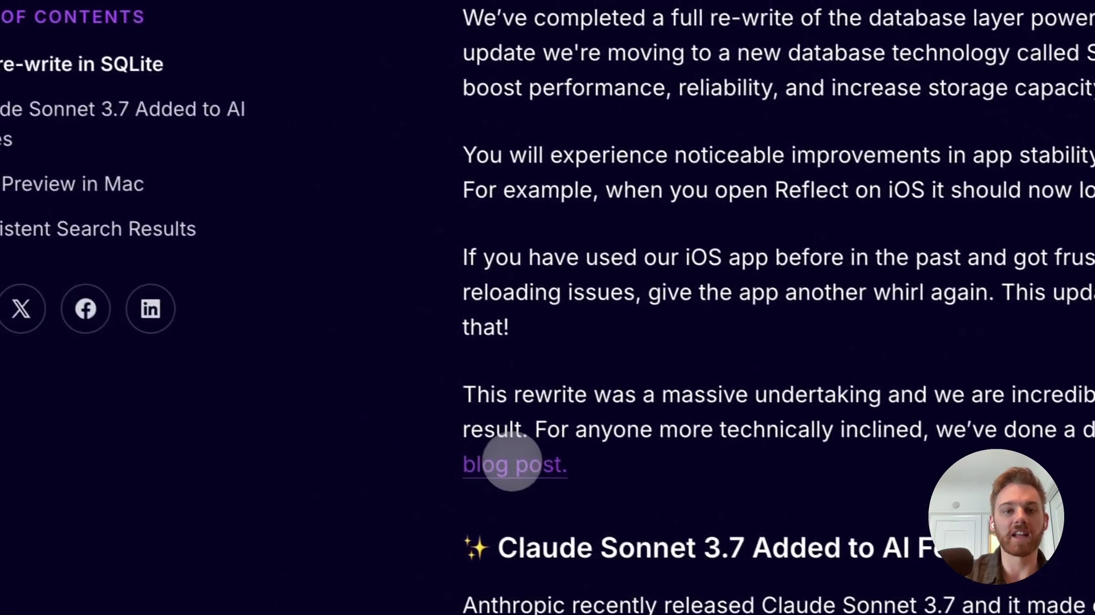
# Step: Open the linked technical blog post about the SQLite rewrite and read through to its Performance Benefits and User Impact section
pyautogui.click(285, 363)
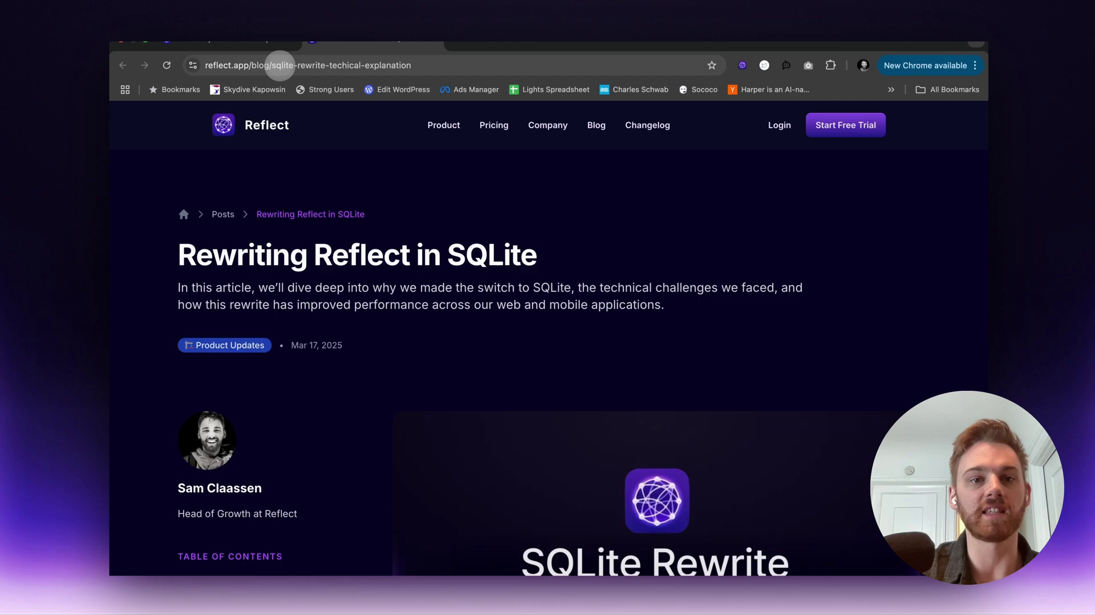
pyautogui.scroll(-10, 598, 344)
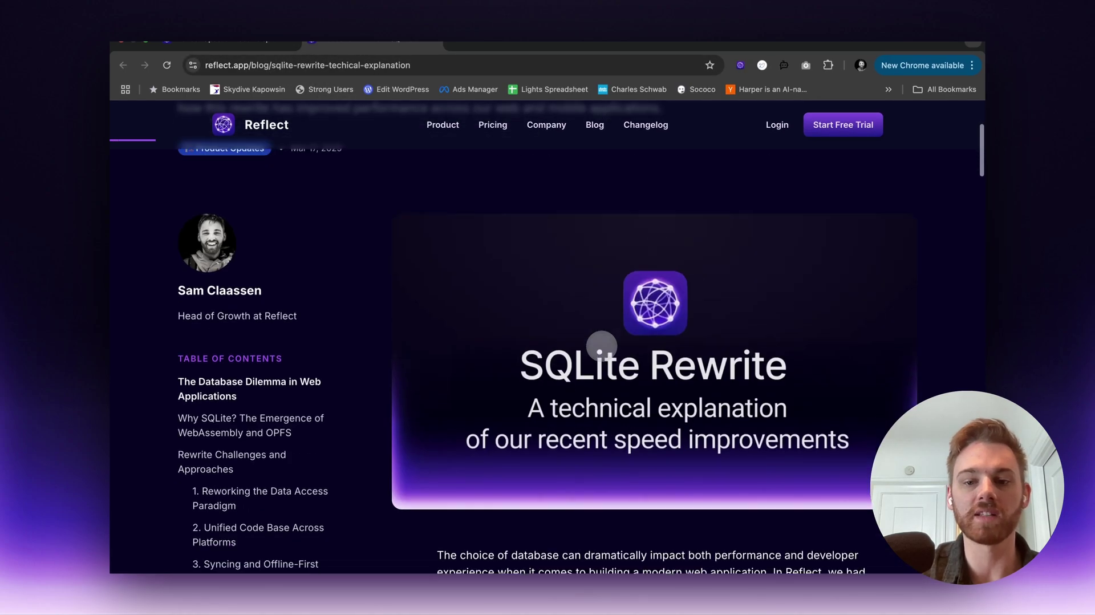
pyautogui.scroll(-5, 602, 345)
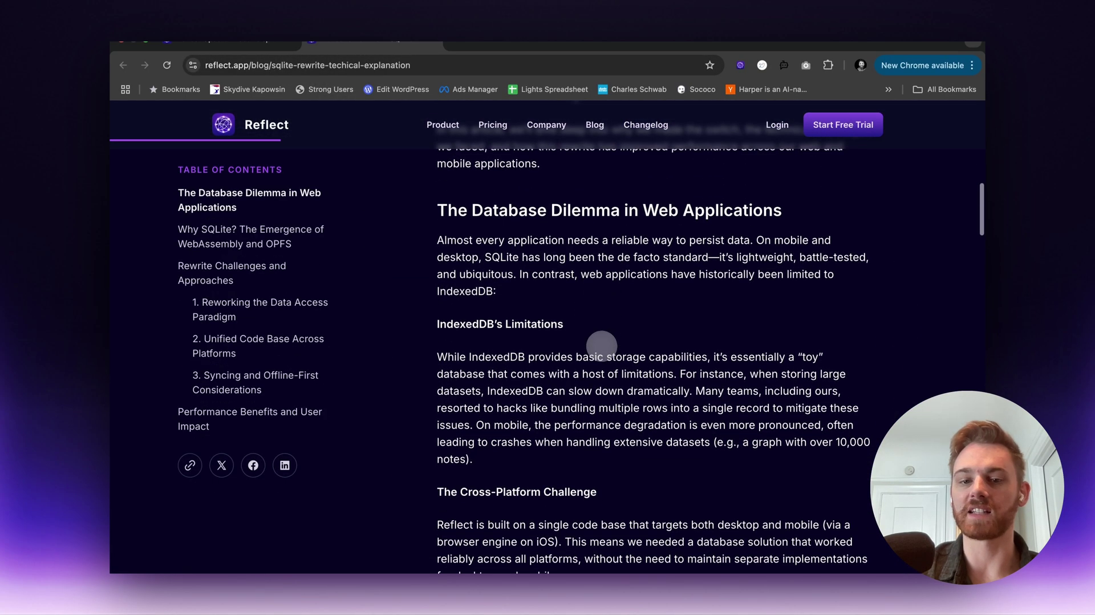
pyautogui.scroll(-10, 602, 345)
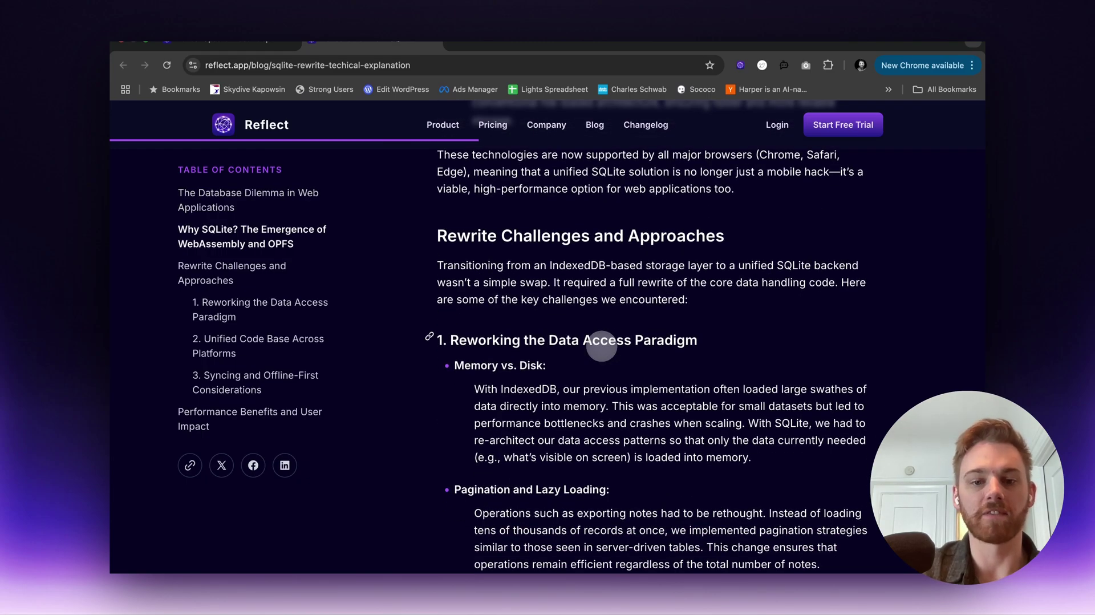
pyautogui.scroll(-6, 602, 346)
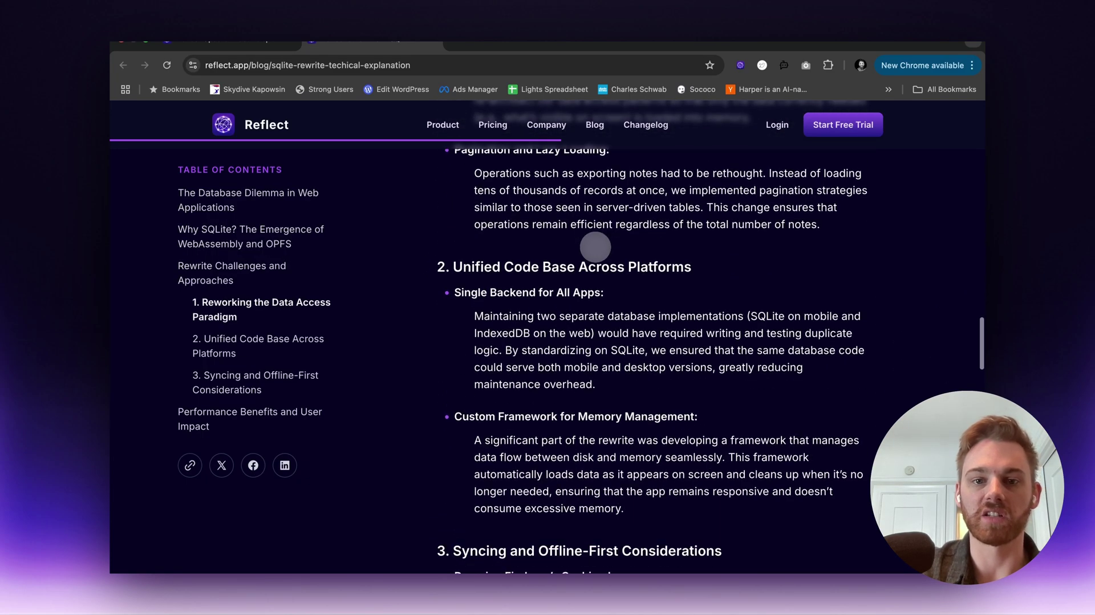
pyautogui.scroll(-10, 595, 247)
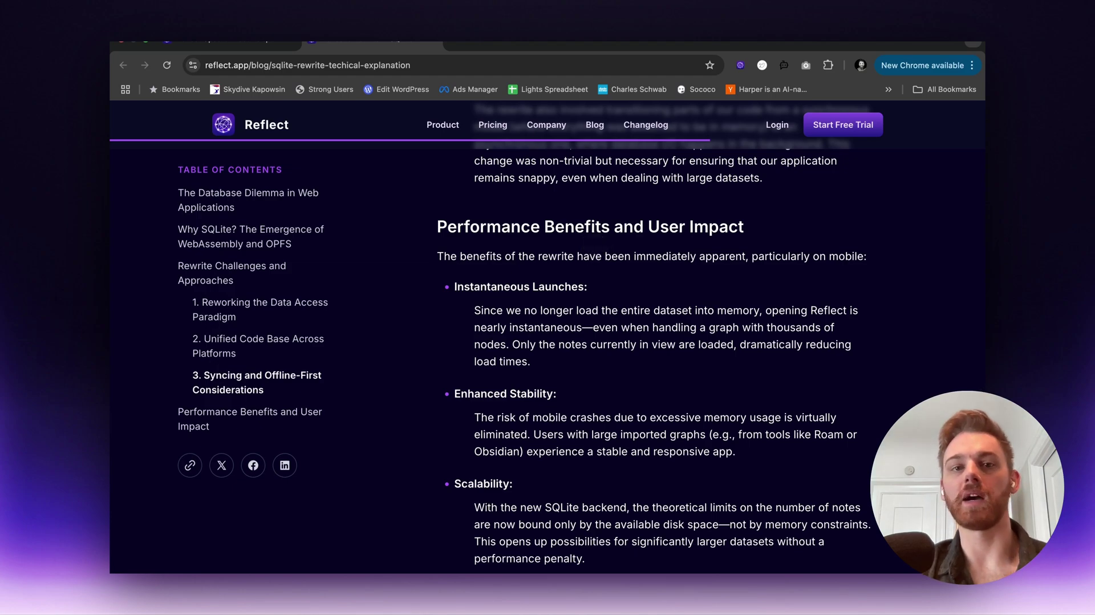
# Step: Switch back to the Reflect note, highlight the Claude 3.7 Sonnet list item, and clear the selection
pyautogui.hotkey('ctrl', 'Left')
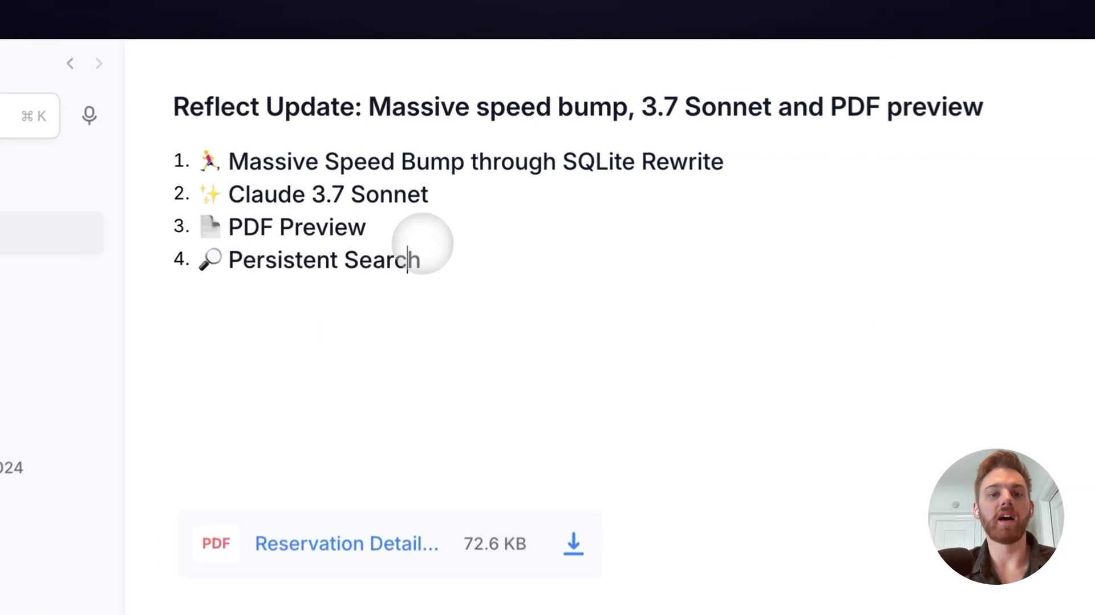
pyautogui.doubleClick(415, 120)
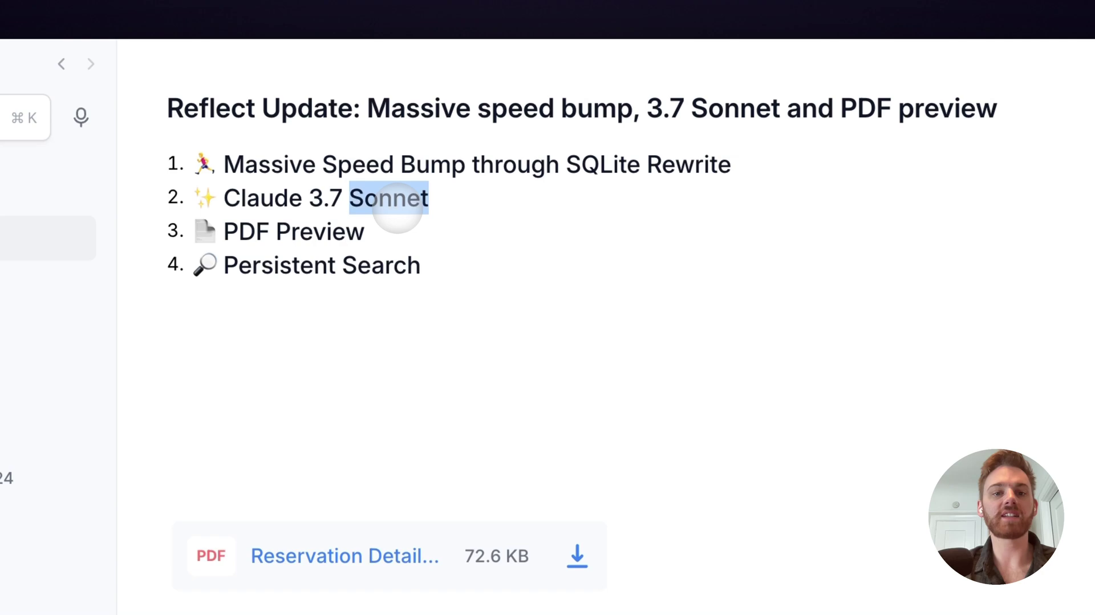
pyautogui.tripleClick(399, 208)
pyautogui.click(576, 264)
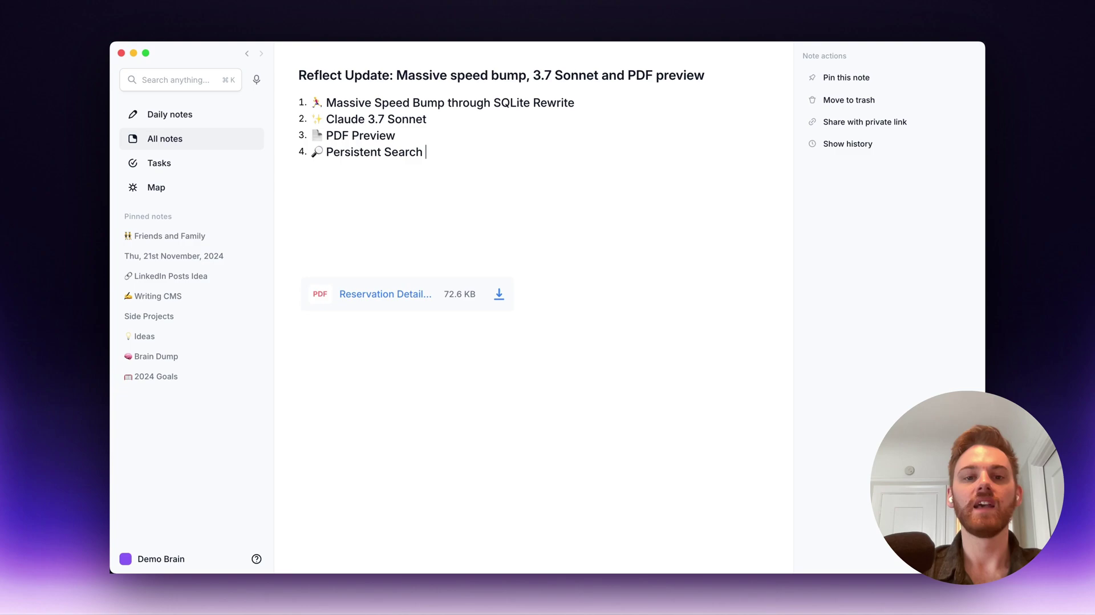
pyautogui.click(498, 150)
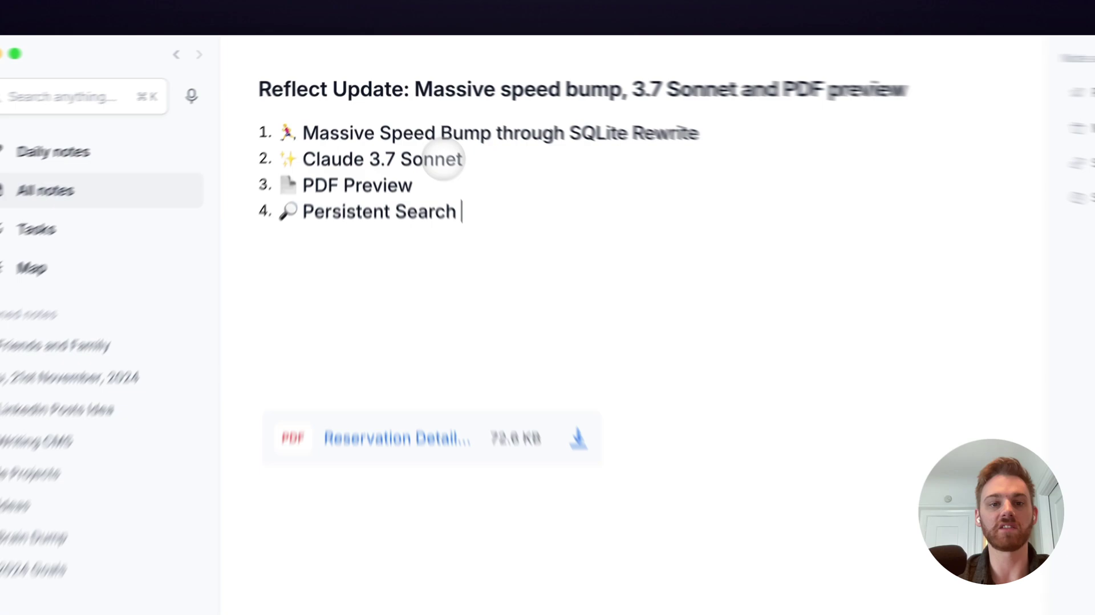
# Step: Bring up the AI assistant for the Claude 3.7 Sonnet list item, examine its available prompts, and dismiss it without running one
pyautogui.tripleClick(415, 119)
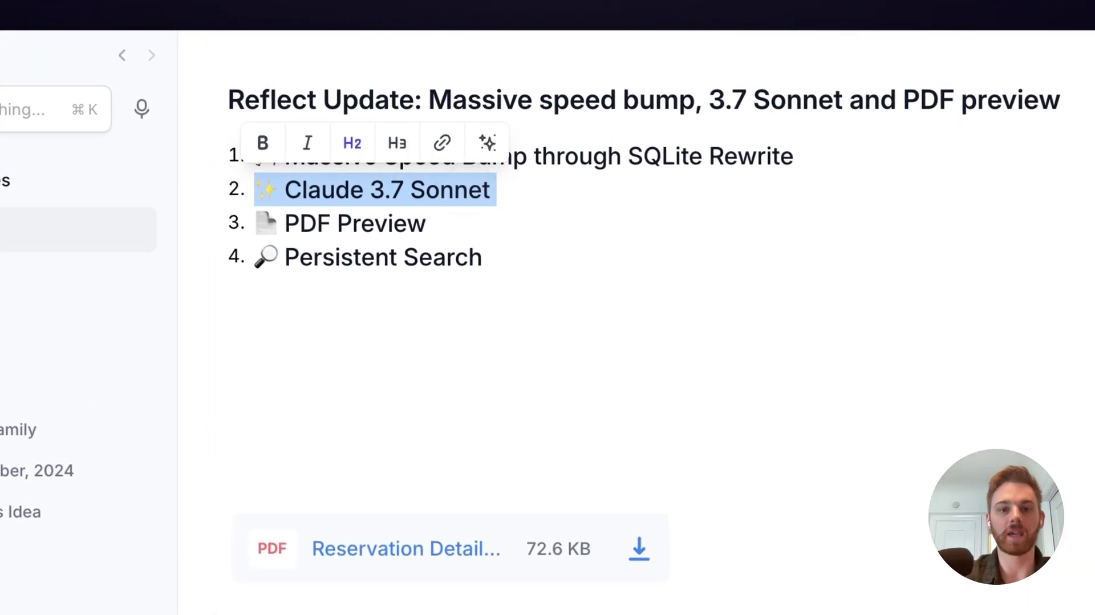
pyautogui.click(486, 146)
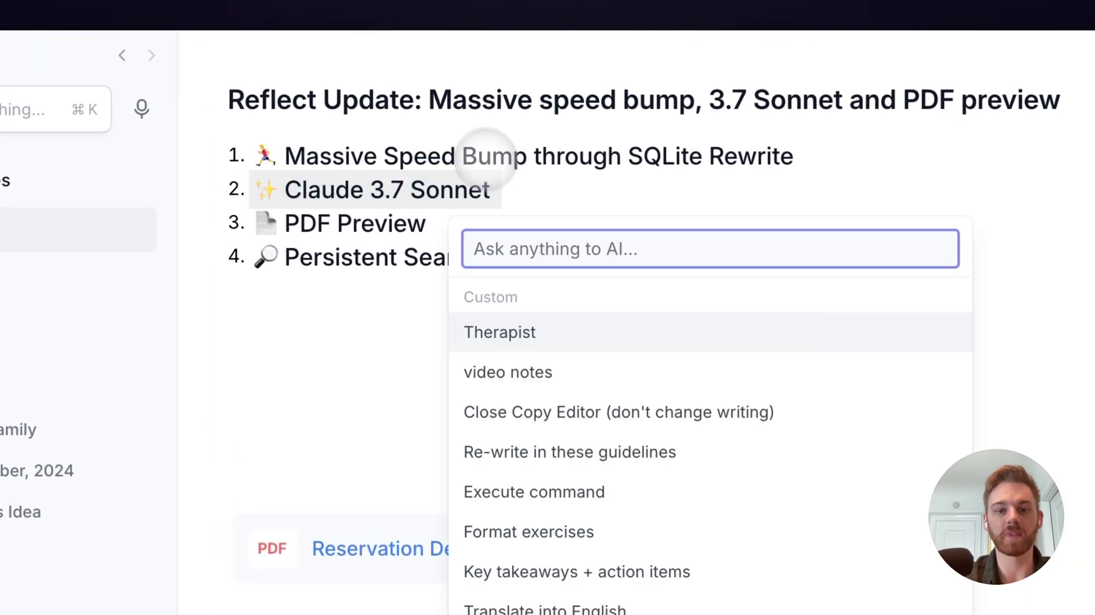
pyautogui.scroll(-5, 575, 474)
pyautogui.scroll(5, 575, 473)
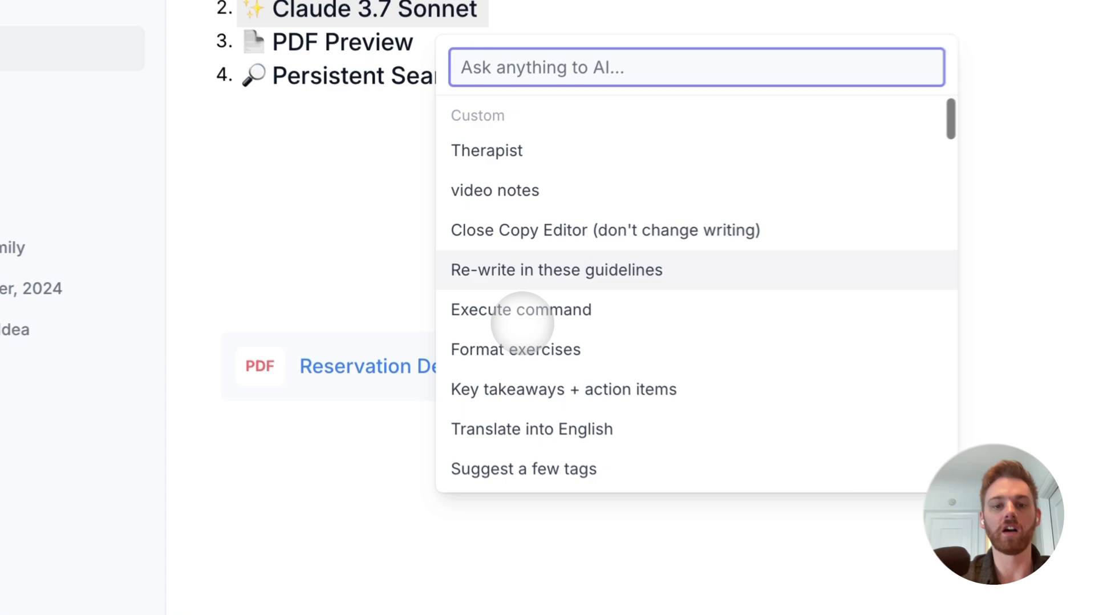
pyautogui.scroll(-5, 570, 302)
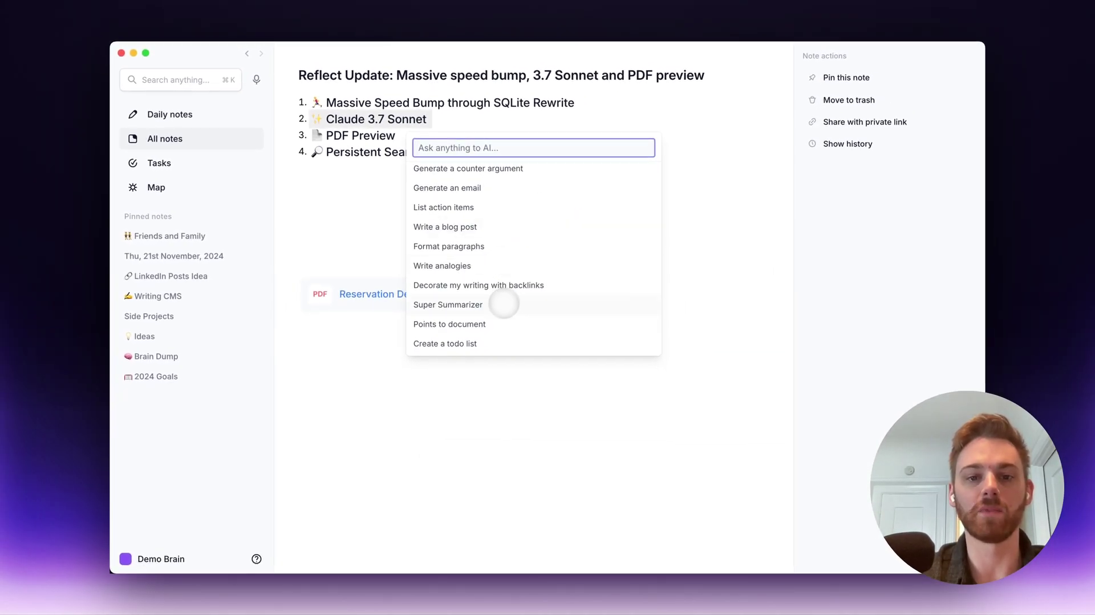
pyautogui.scroll(1, 514, 234)
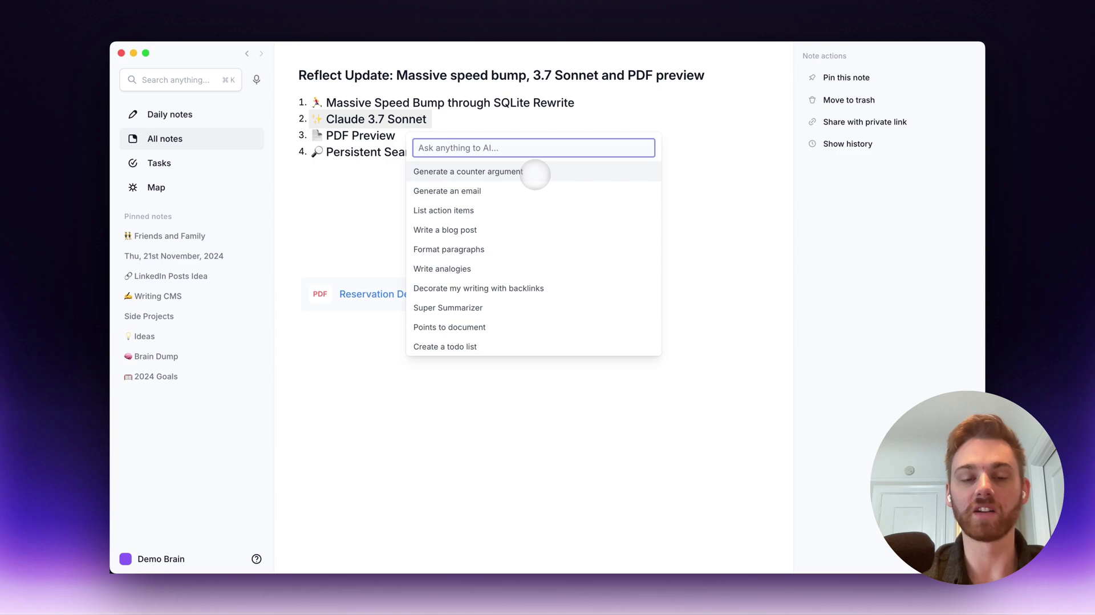
pyautogui.press('Escape')
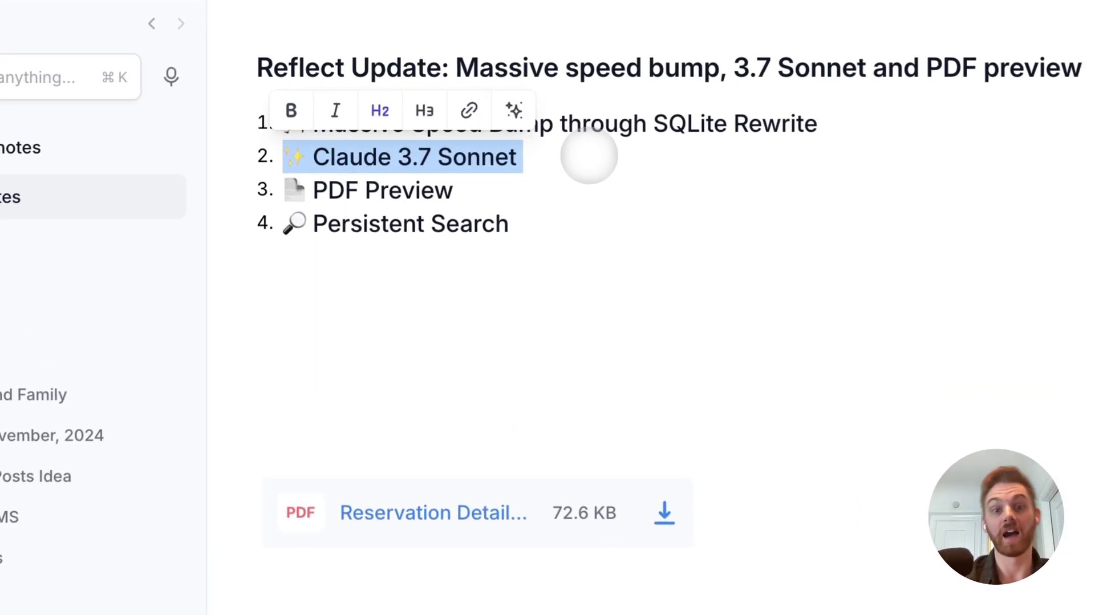
pyautogui.click(463, 119)
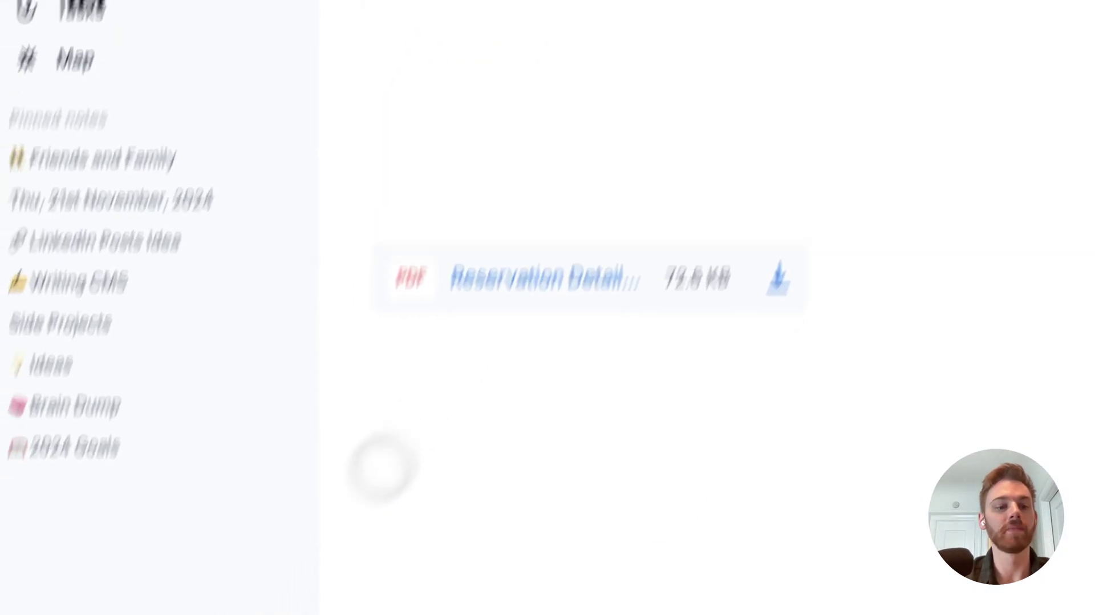
# Step: Open the account preferences and examine the AI provider choices without changing the selection
pyautogui.click(188, 574)
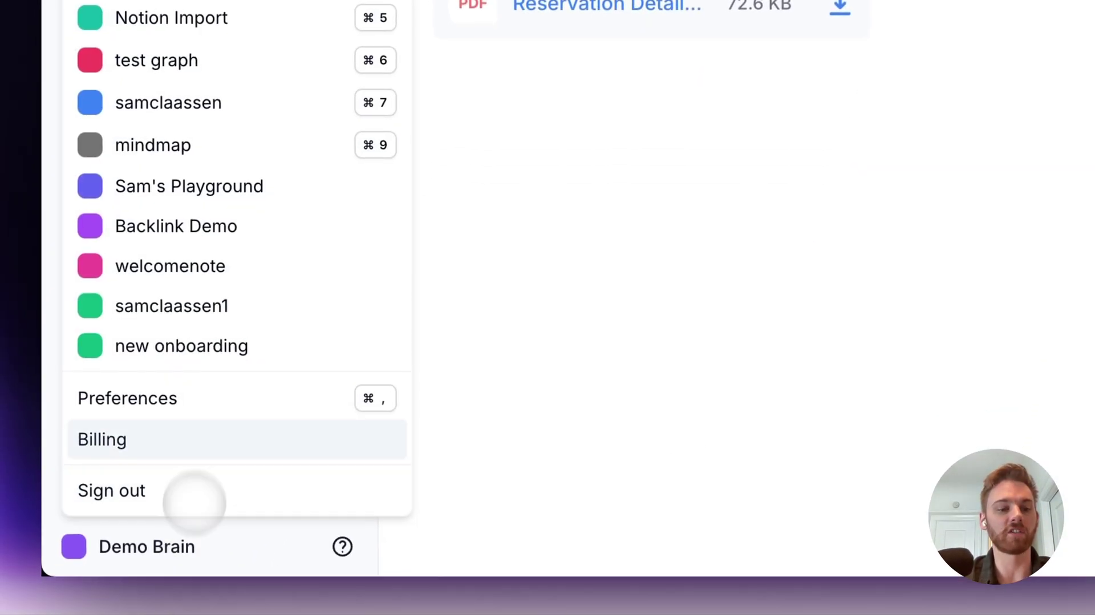
pyautogui.click(182, 400)
pyautogui.scroll(-10, 332, 332)
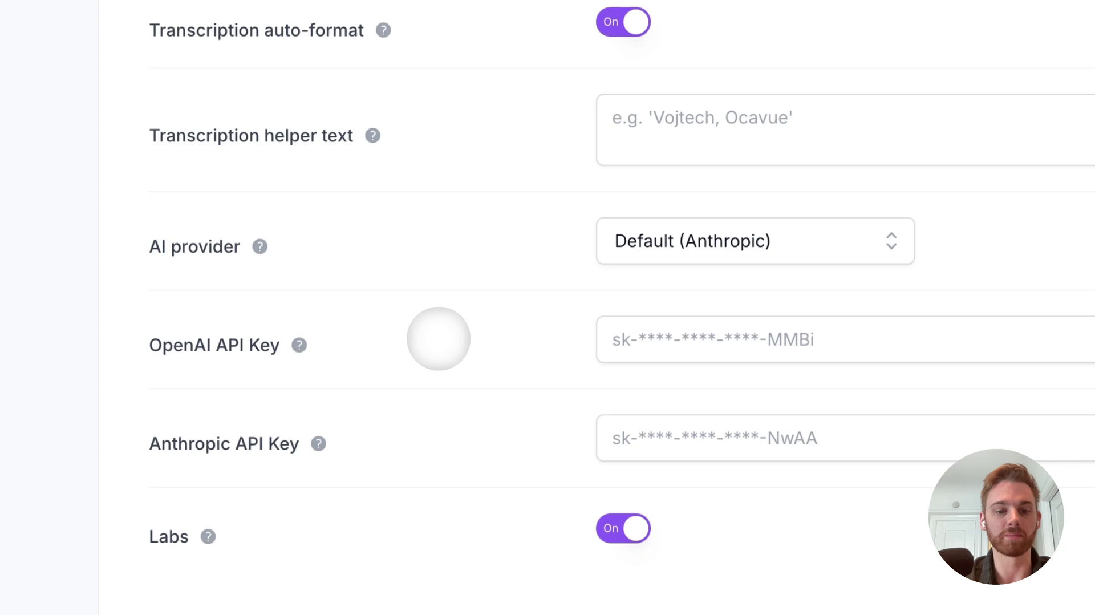
pyautogui.click(736, 251)
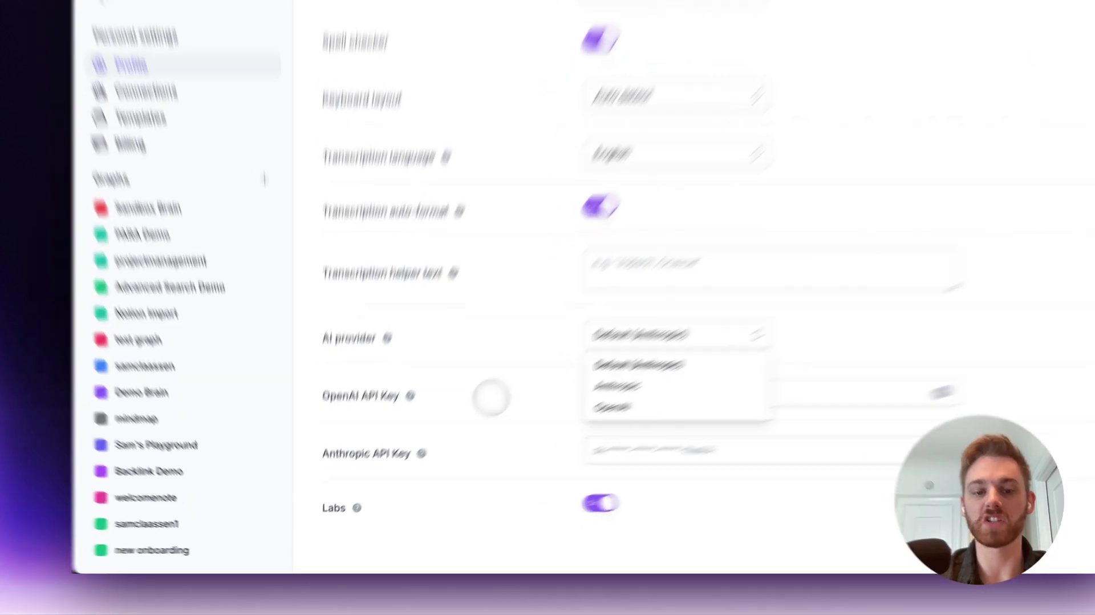
pyautogui.click(451, 416)
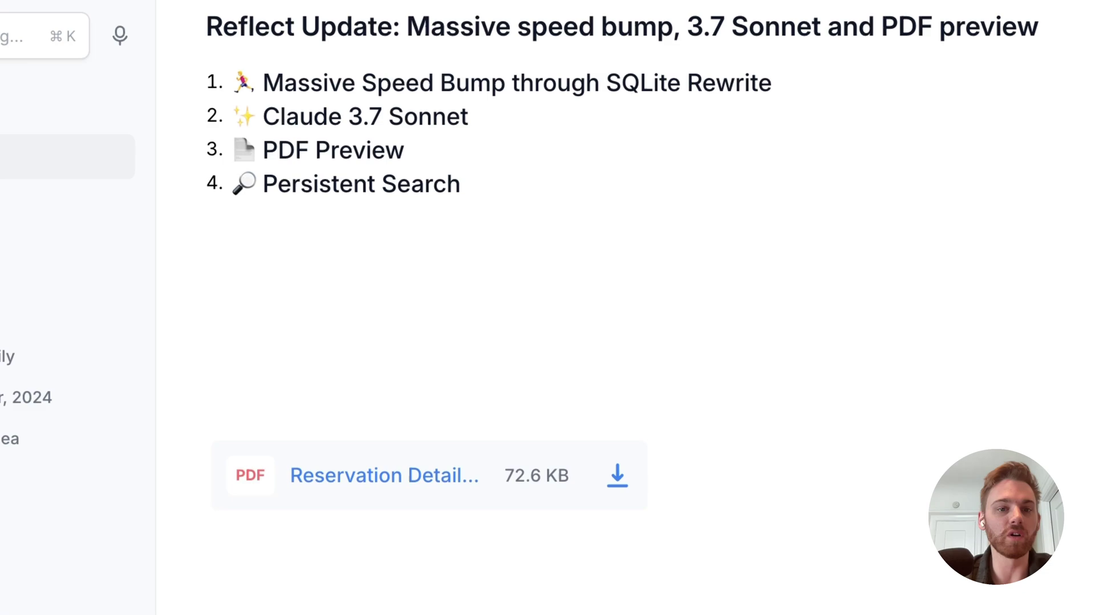
# Step: Highlight the PDF Preview list item in the note, and open the attached reservation PDF in its preview window
pyautogui.tripleClick(488, 153)
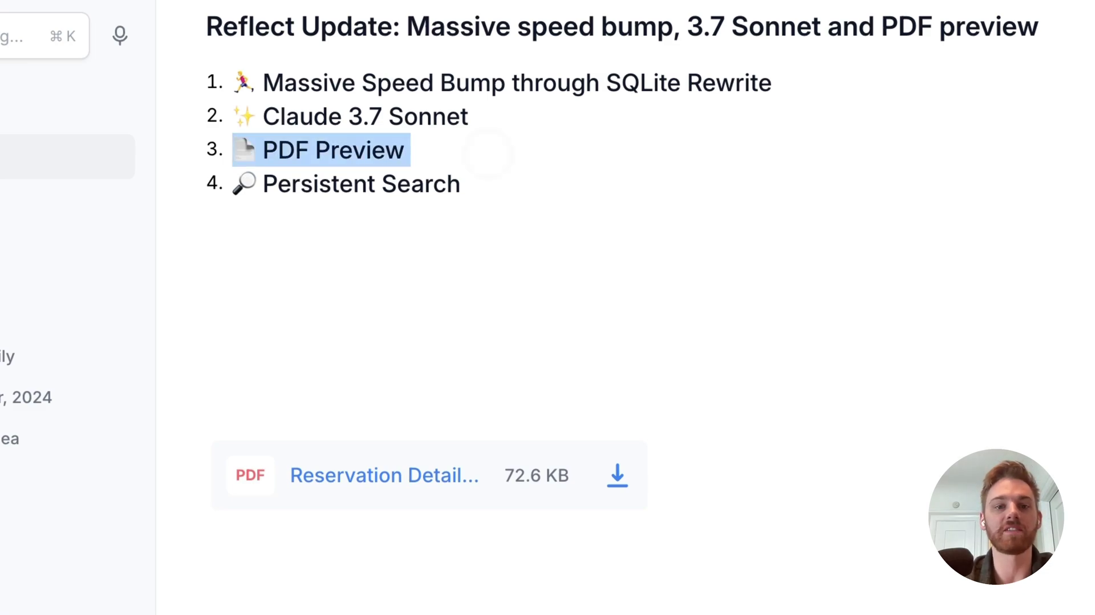
pyautogui.click(706, 232)
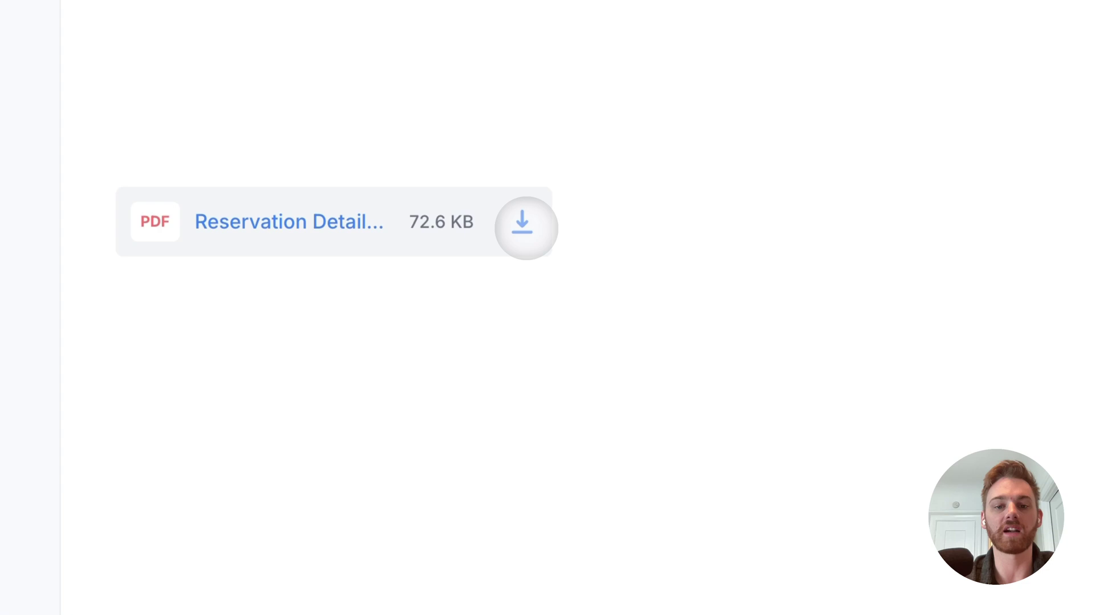
pyautogui.click(526, 228)
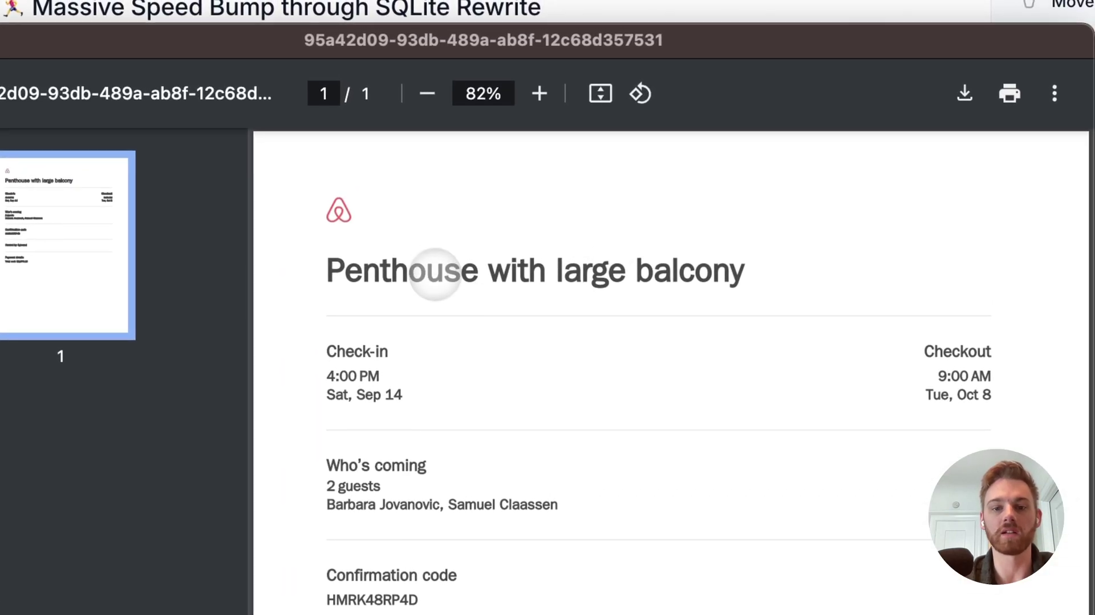
# Step: Examine the PDF preview's additional viewing options and dismiss them without choosing one
pyautogui.tripleClick(435, 272)
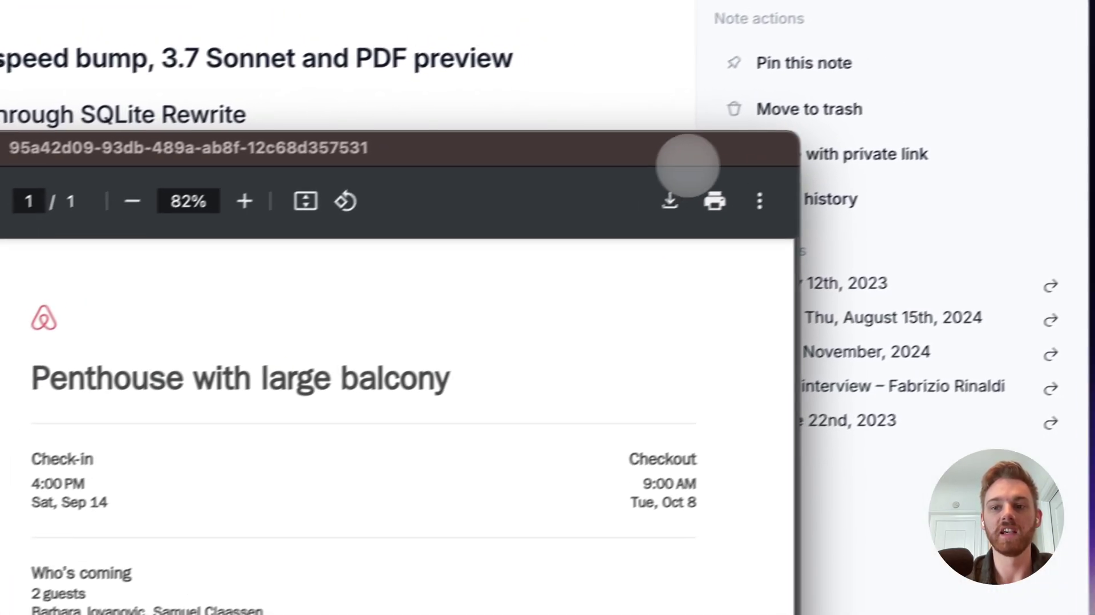
pyautogui.click(760, 200)
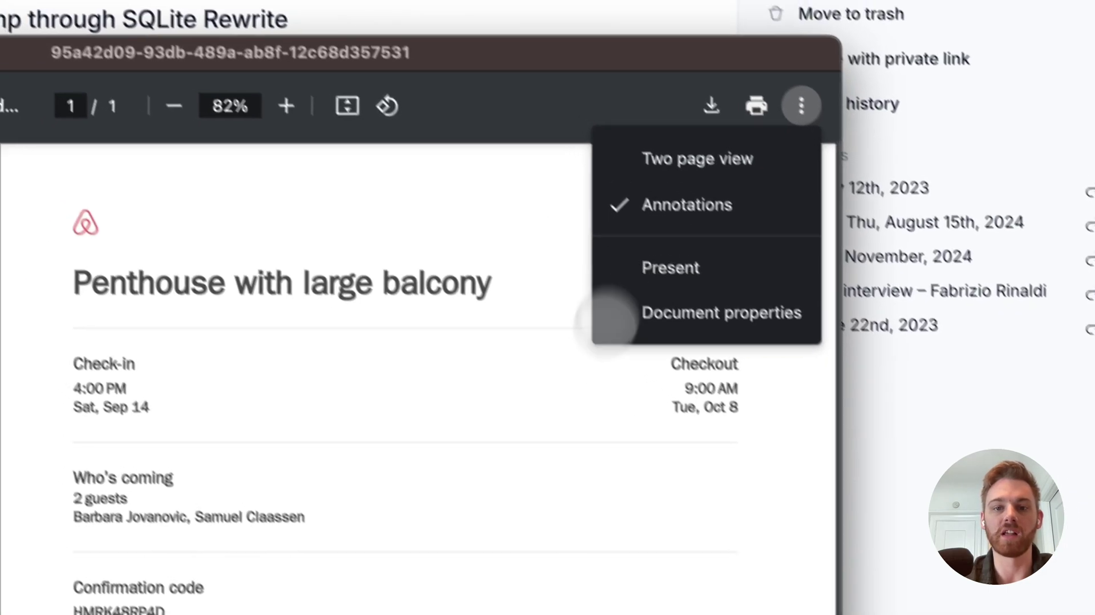
pyautogui.click(271, 418)
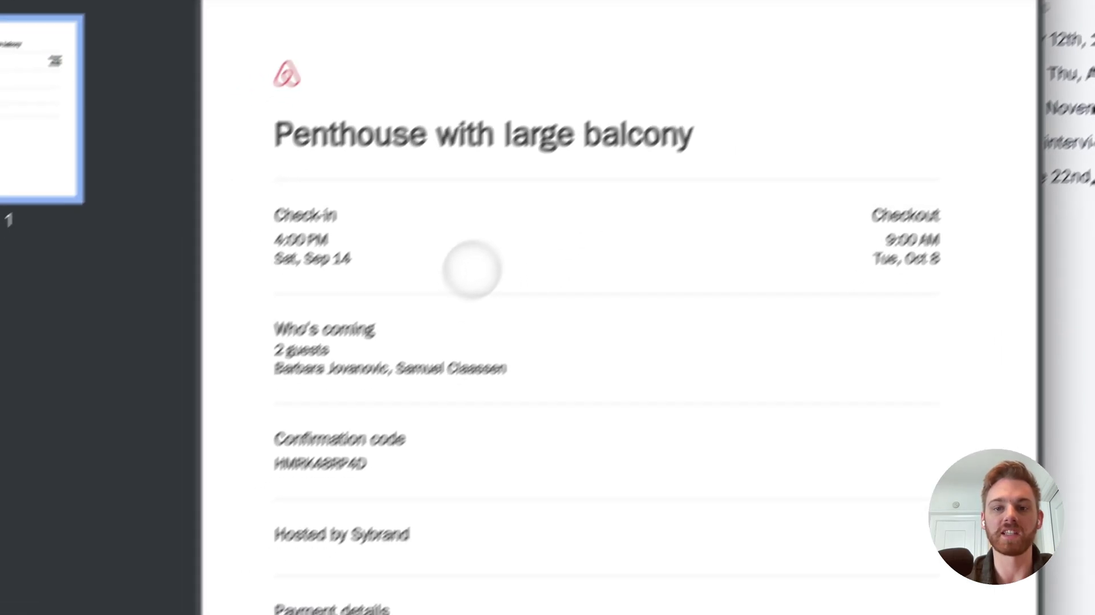
# Step: Read through the reservation PDF down to its payment details, and close the preview window
pyautogui.scroll(-10, 274, 399)
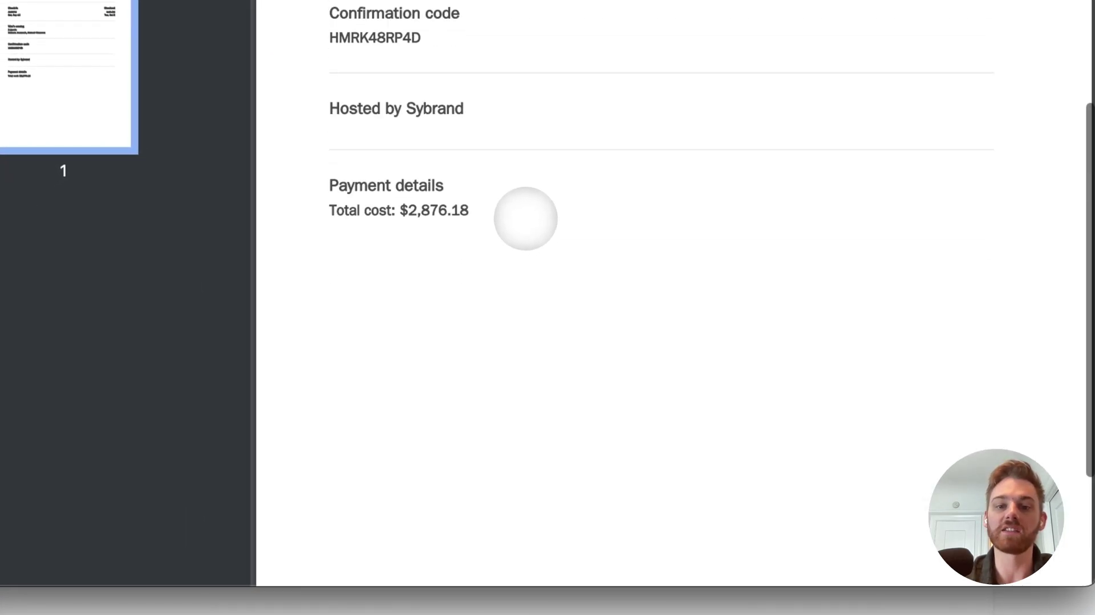
pyautogui.scroll(5, 526, 218)
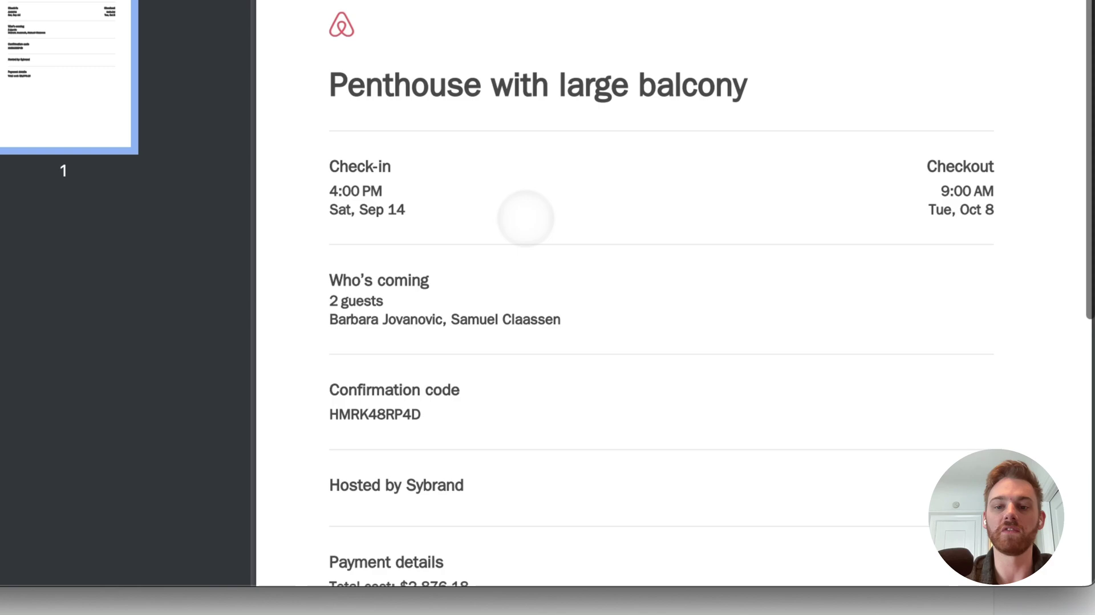
pyautogui.scroll(-3, 564, 279)
pyautogui.scroll(3, 586, 409)
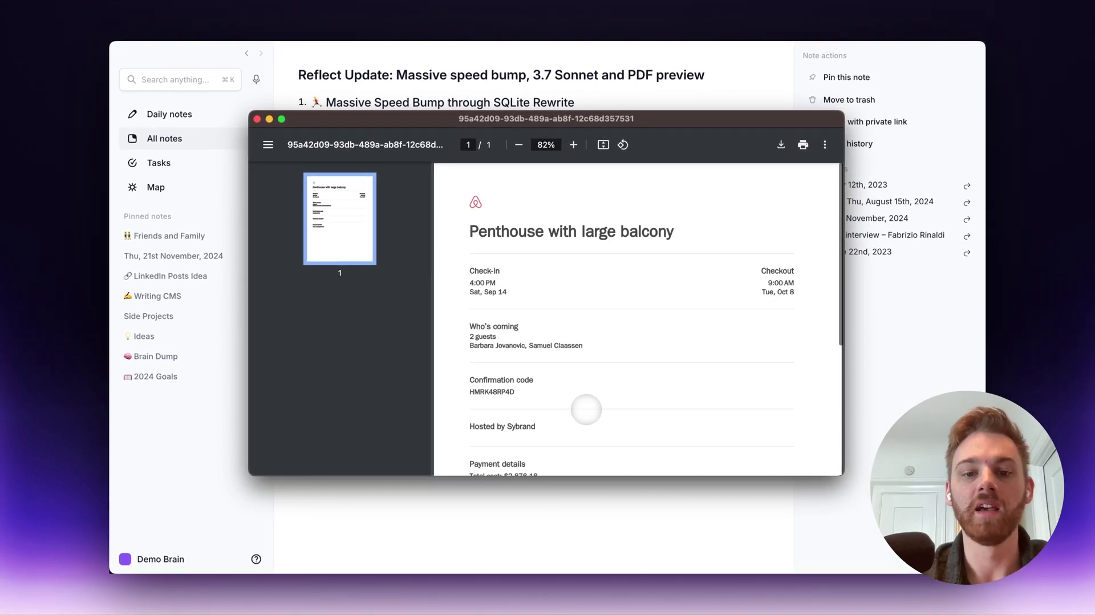
pyautogui.scroll(-1, 587, 410)
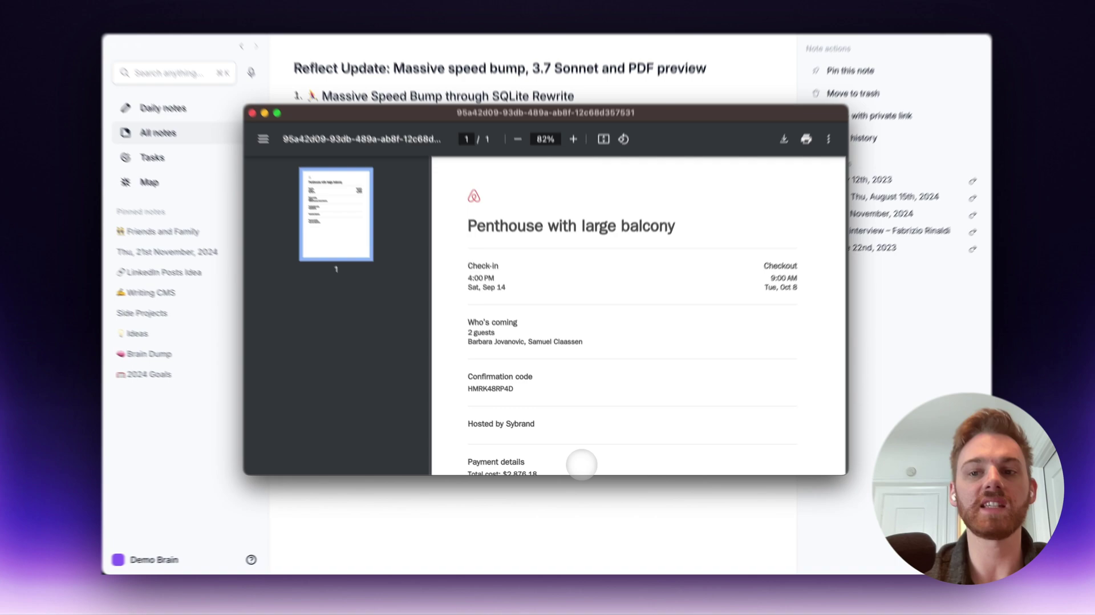
pyautogui.press('Escape')
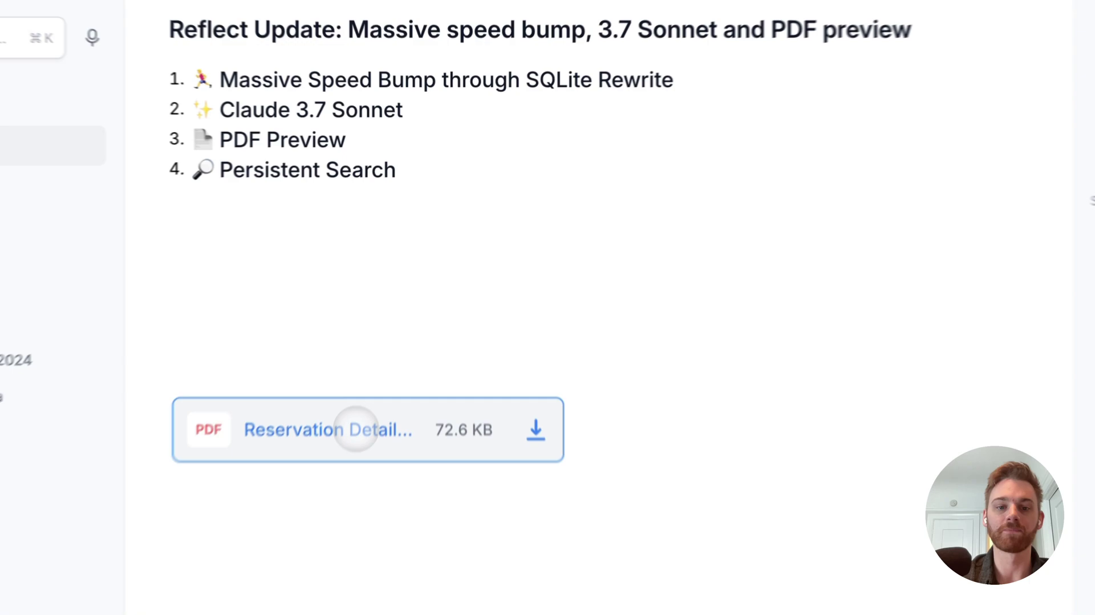
# Step: Highlight the Persistent Search list item in the note and clear the selection
pyautogui.click(722, 214)
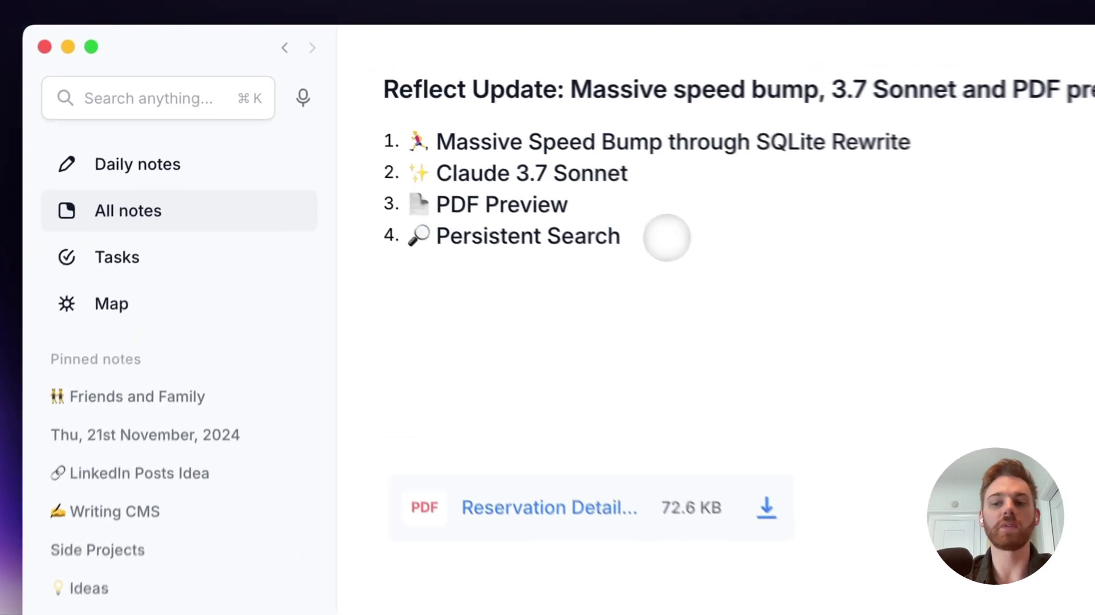
pyautogui.moveTo(431, 149); pyautogui.dragTo(447, 152)
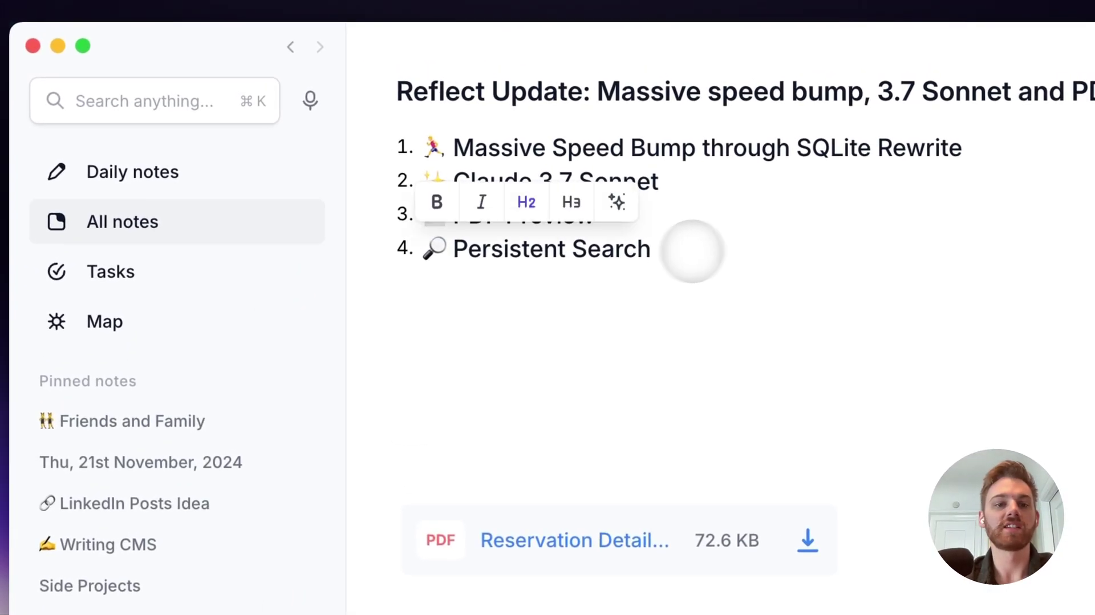
pyautogui.click(431, 376)
# Step: Search all notes for "daily reflection"
pyautogui.click(108, 101)
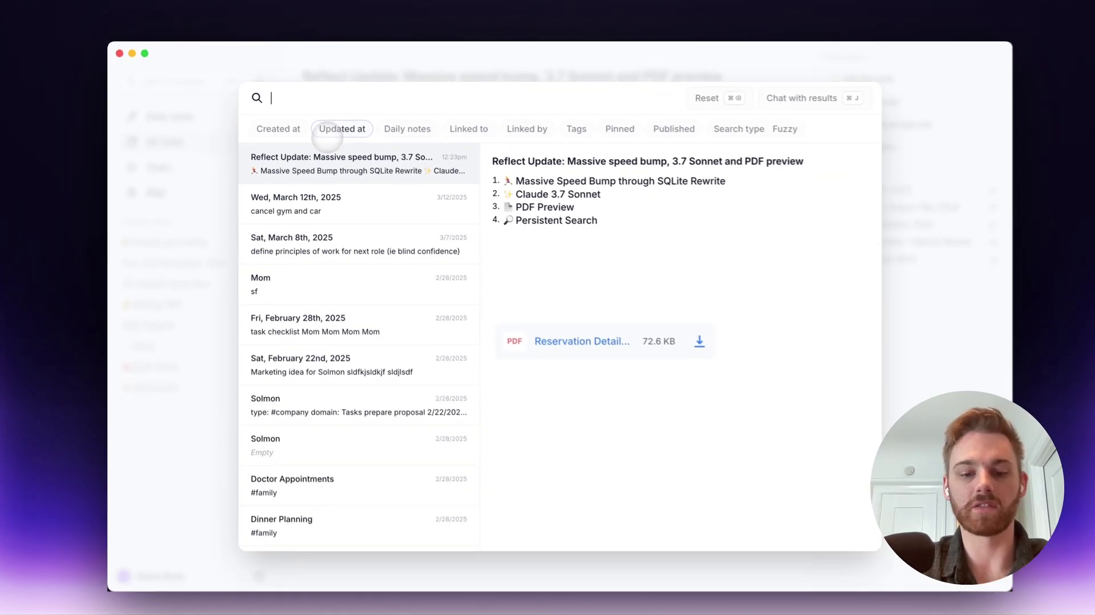
pyautogui.write('daily re')
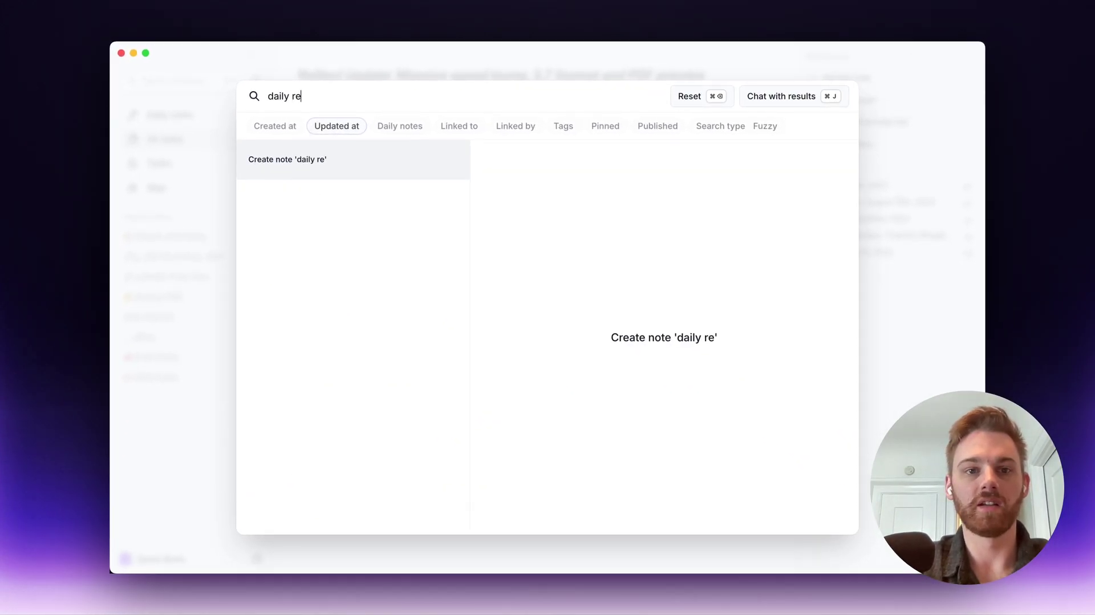
pyautogui.write('flection')
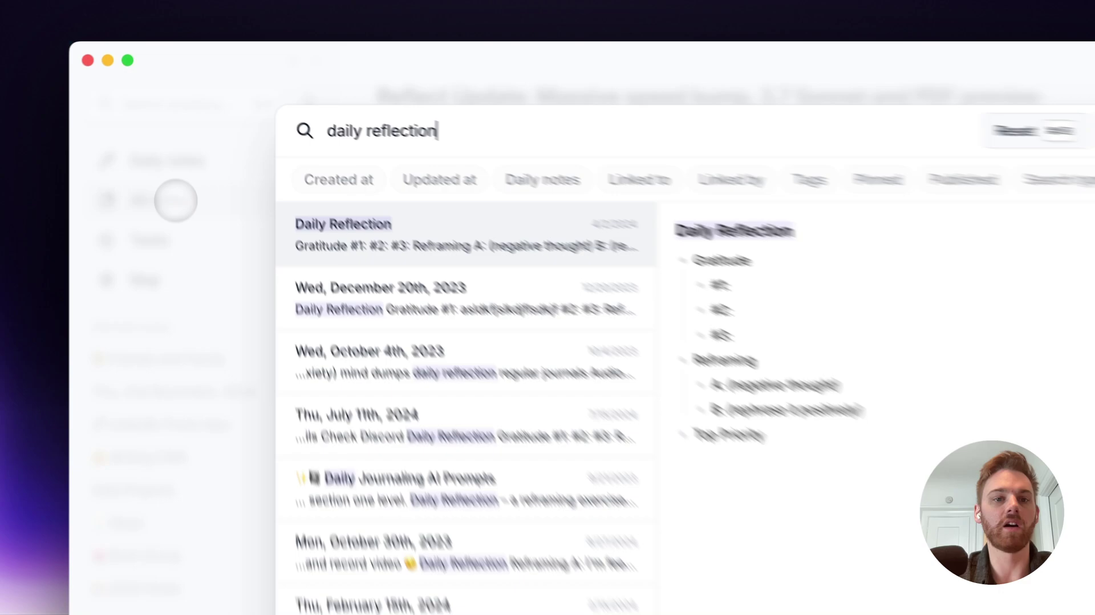
# Step: Close and reopen the note search twice to check whether the query persists
pyautogui.press('Escape')
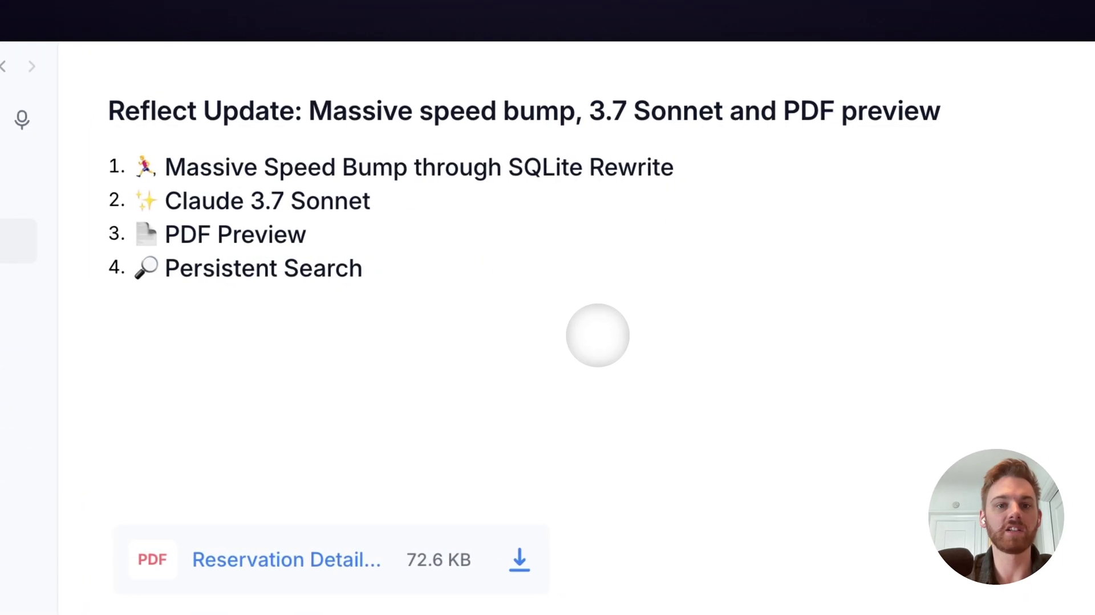
pyautogui.click(89, 119)
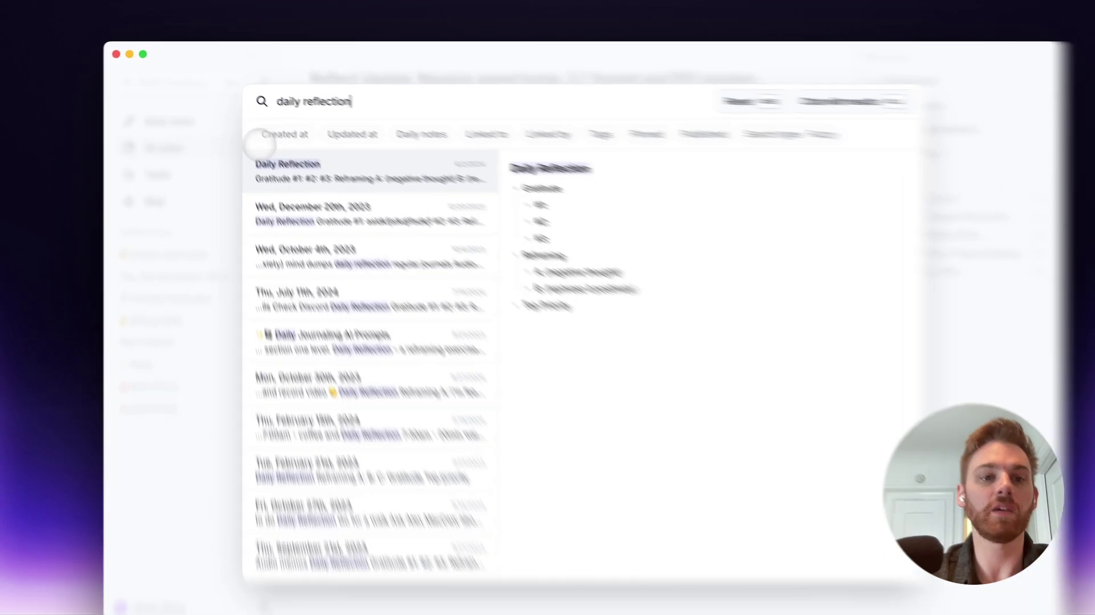
pyautogui.press('Escape')
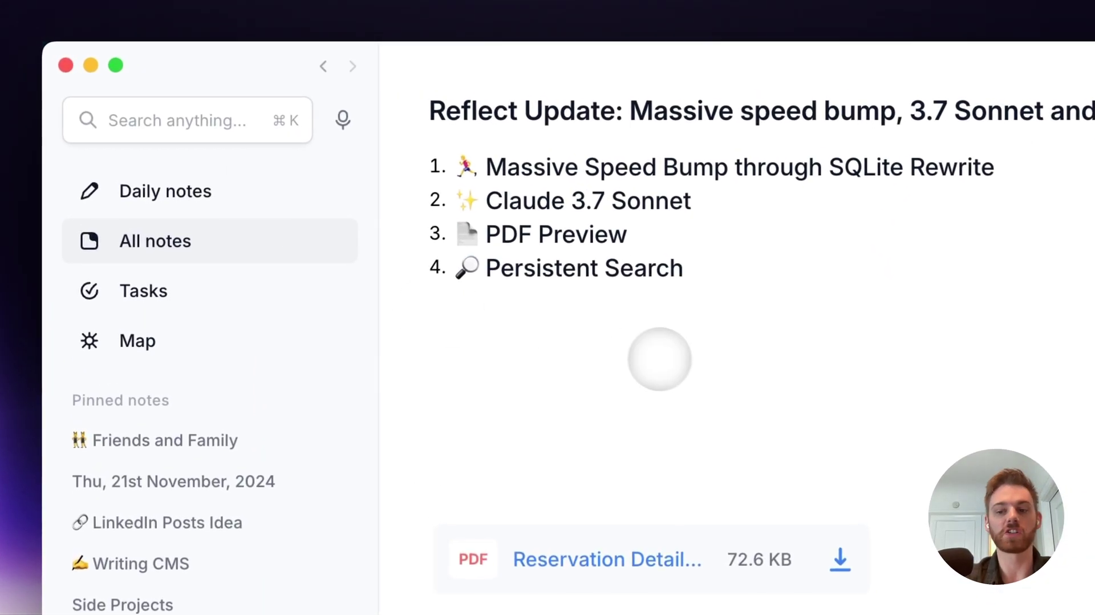
pyautogui.click(215, 119)
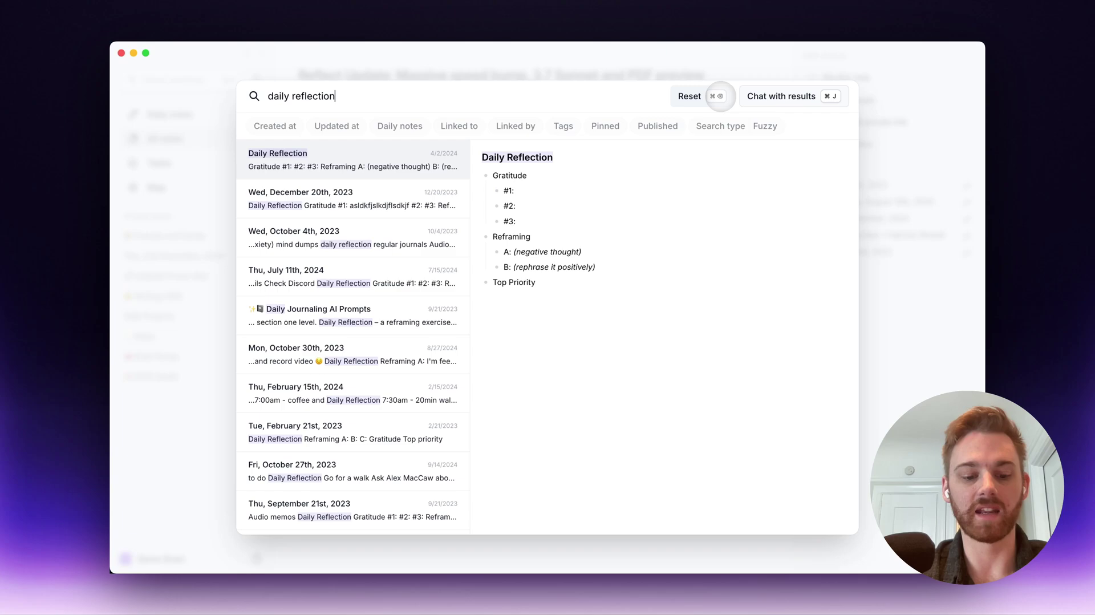
# Step: Reset the note search to clear its query, and close the search to return to the note
pyautogui.click(721, 96)
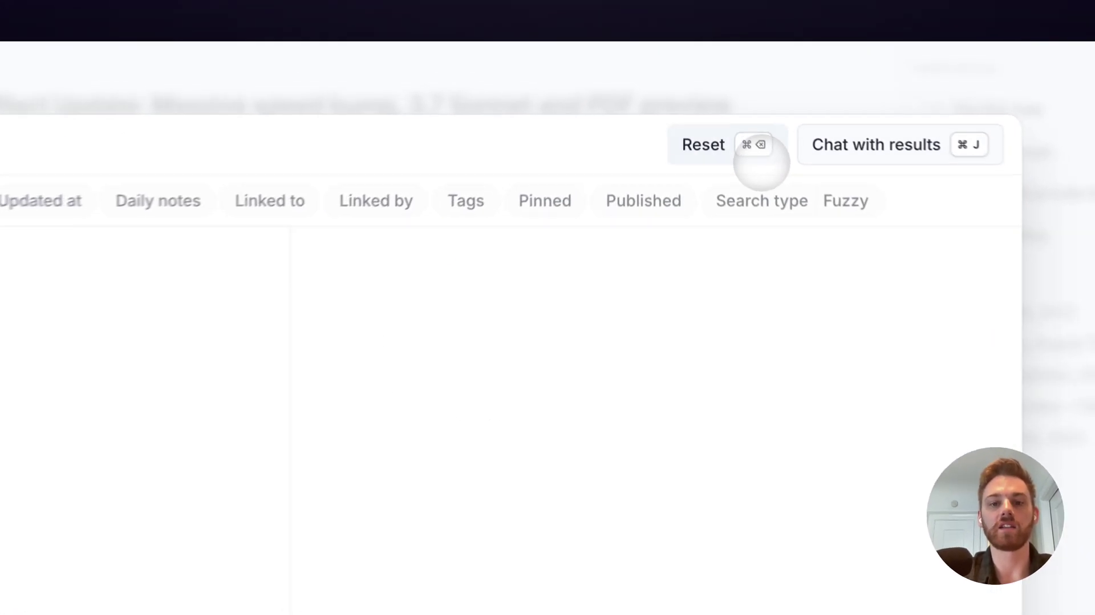
pyautogui.click(203, 158)
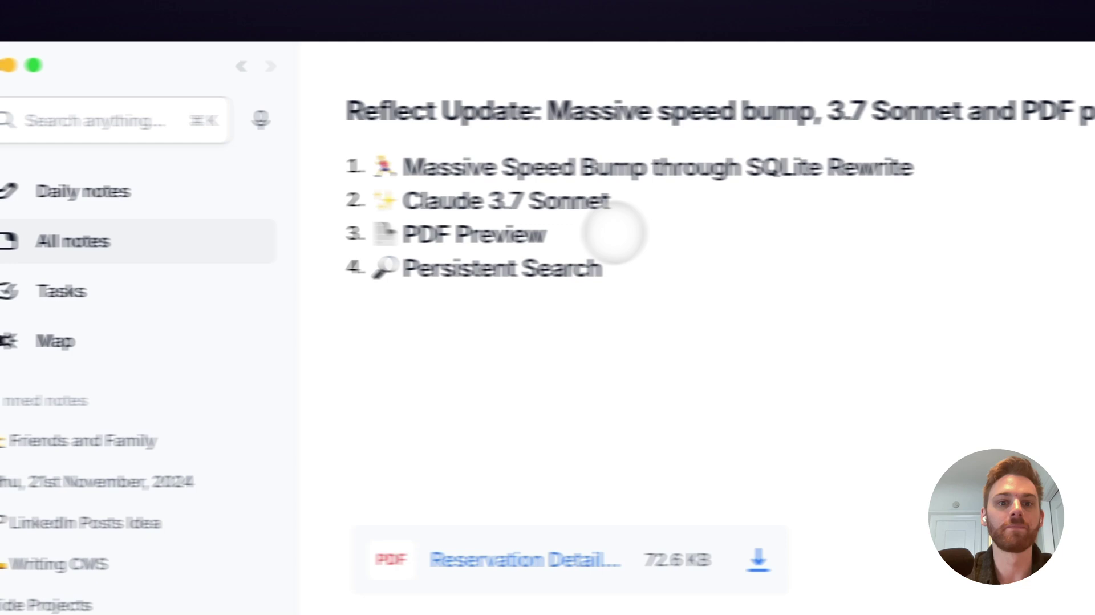
# Step: Place the cursor after the Persistent Search list item, and highlight text in the Massive Speed Bump through SQLite Rewrite item
pyautogui.click(729, 258)
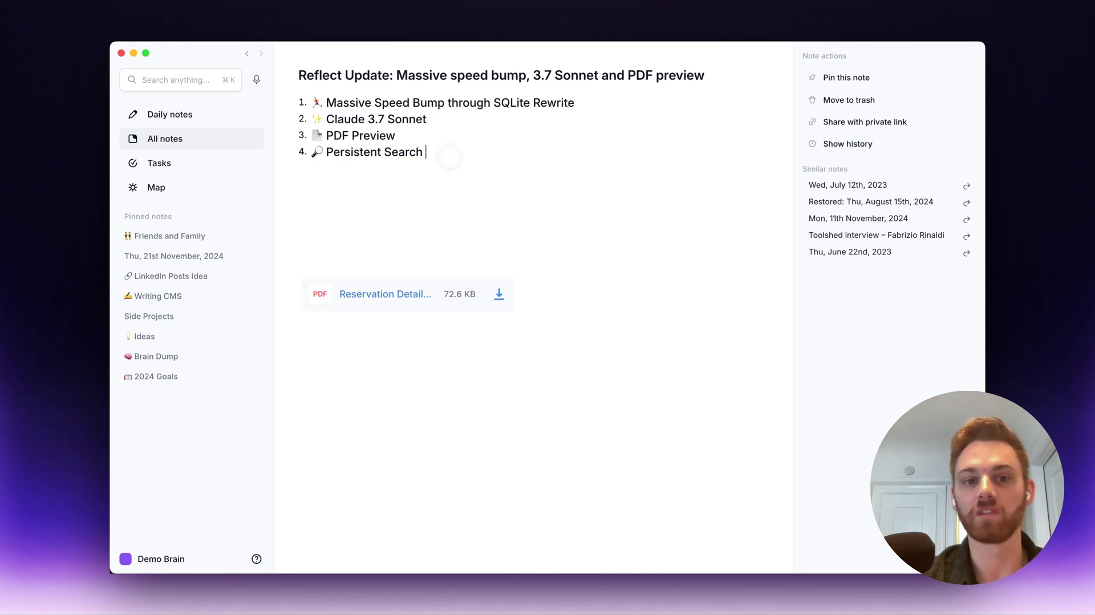
pyautogui.tripleClick(470, 105)
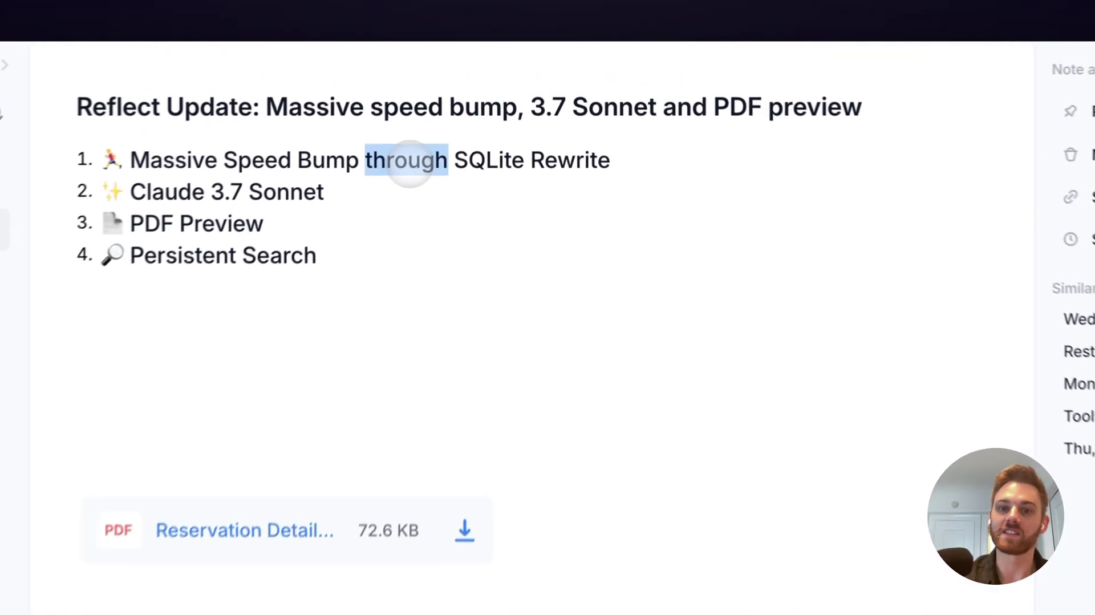